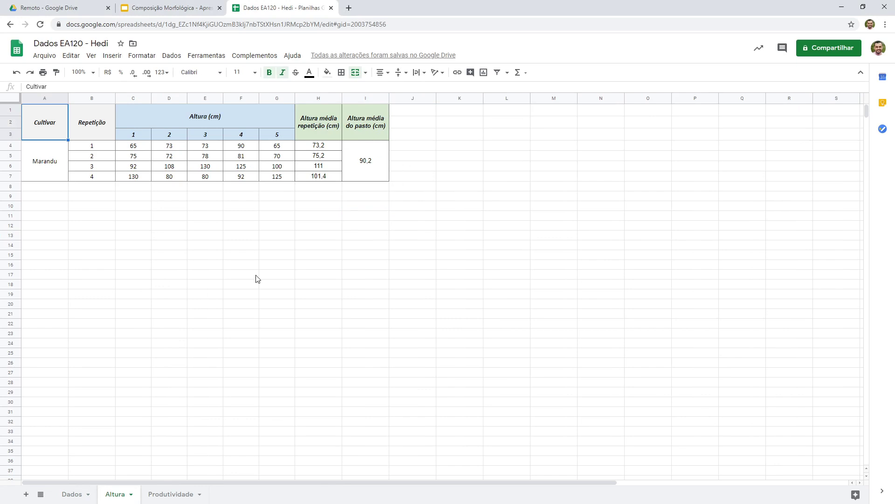
# Add a new sheet to the spreadsheet and name it Morfologia.
pyautogui.click(169, 494)
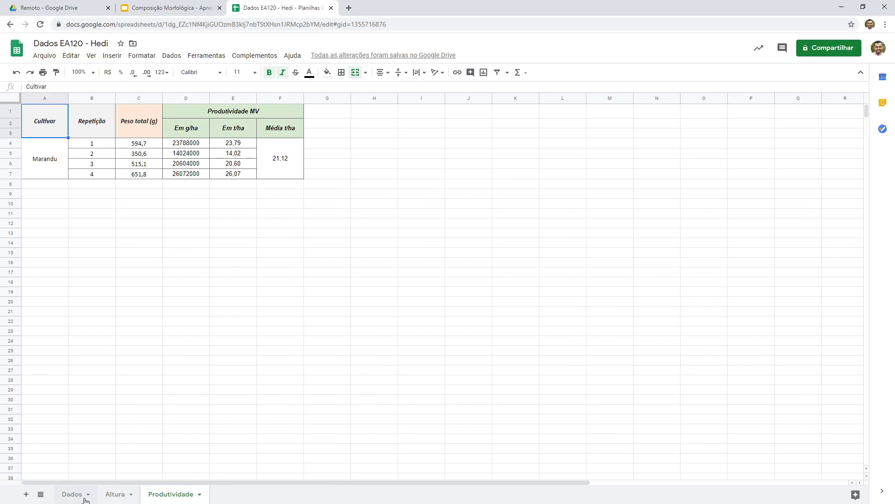
pyautogui.click(27, 495)
pyautogui.doubleClick(236, 494)
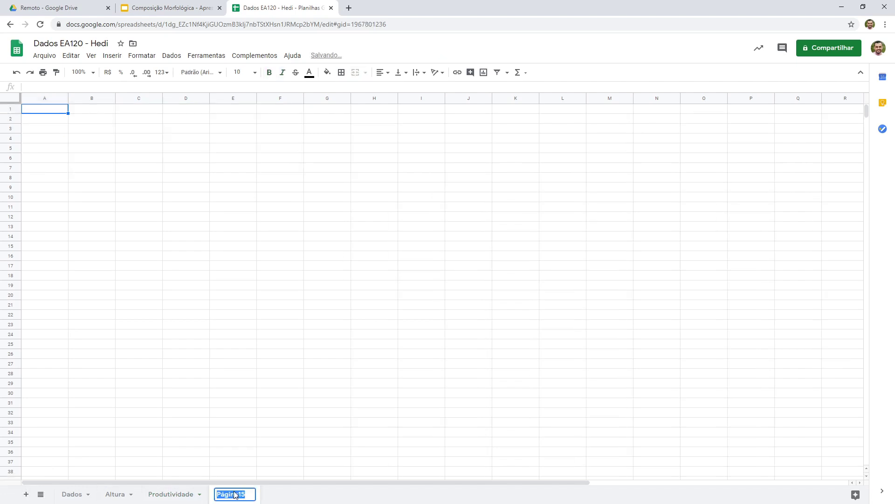
pyautogui.write('Morfolog')
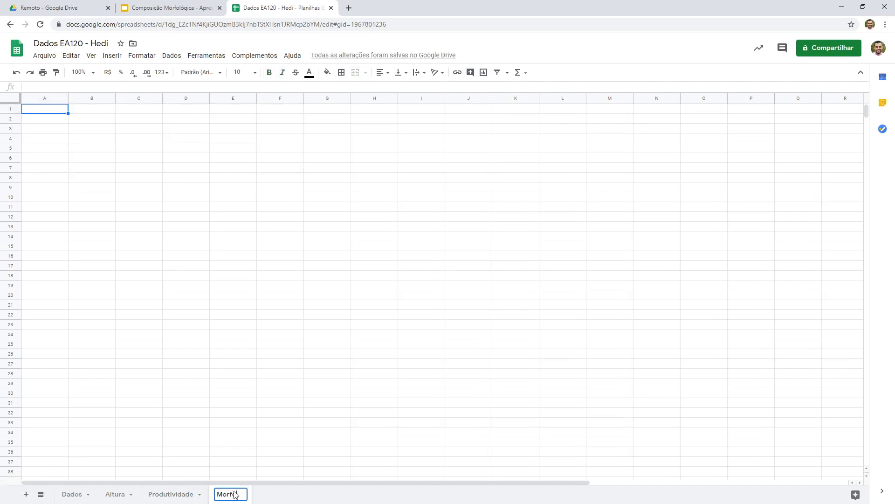
pyautogui.write('ia')
pyautogui.press('Return')
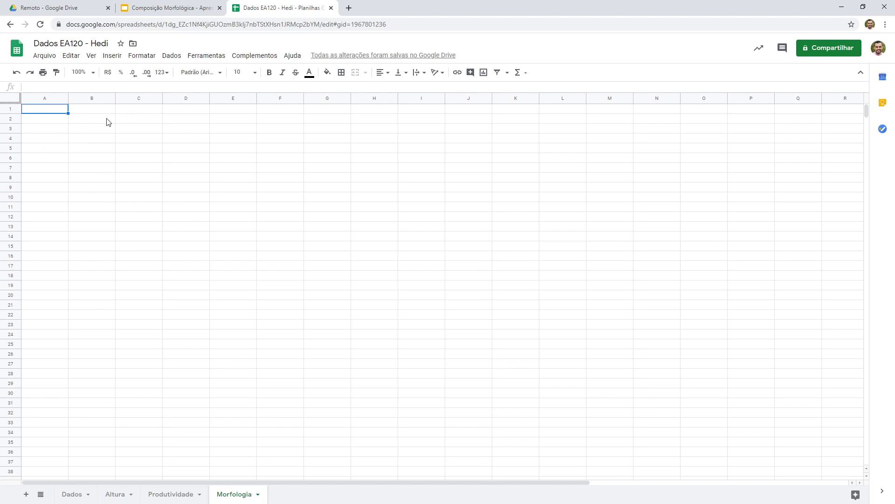
# Copy the Cultivar and Repetição columns (A1:B7) from the Dados sheet and paste them at A1 of the Morfologia sheet.
pyautogui.click(80, 495)
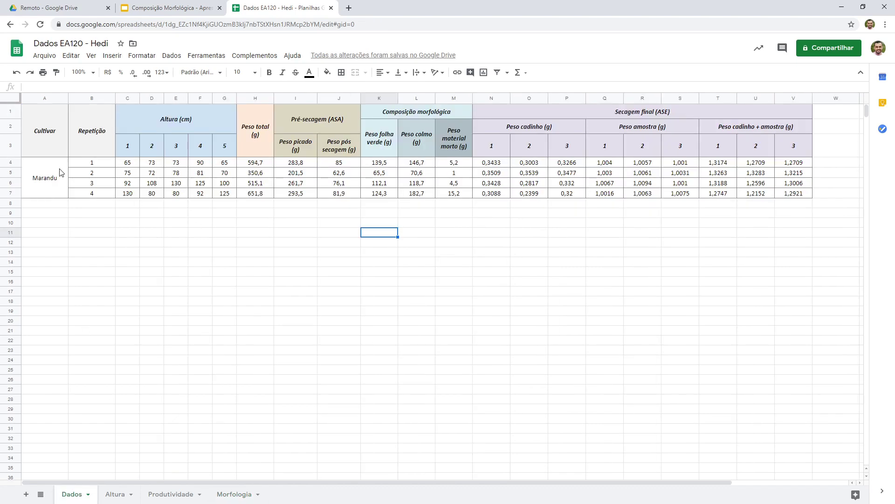
pyautogui.moveTo(51, 126); pyautogui.dragTo(87, 180)
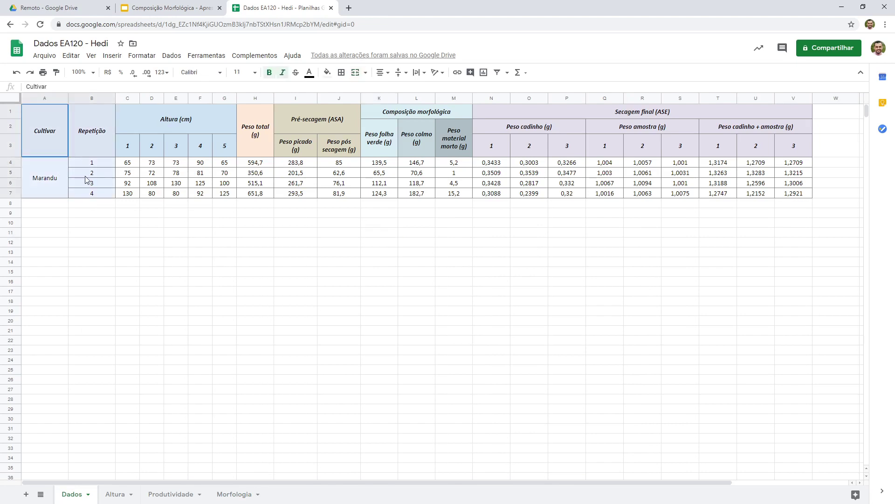
pyautogui.moveTo(45, 128); pyautogui.dragTo(88, 184)
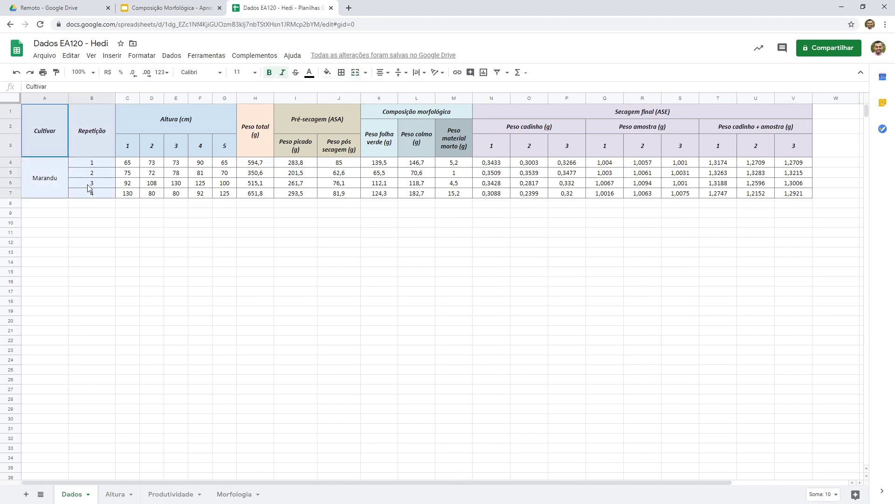
pyautogui.hotkey('ctrl', 'c')
pyautogui.click(234, 494)
pyautogui.hotkey('ctrl', 'v')
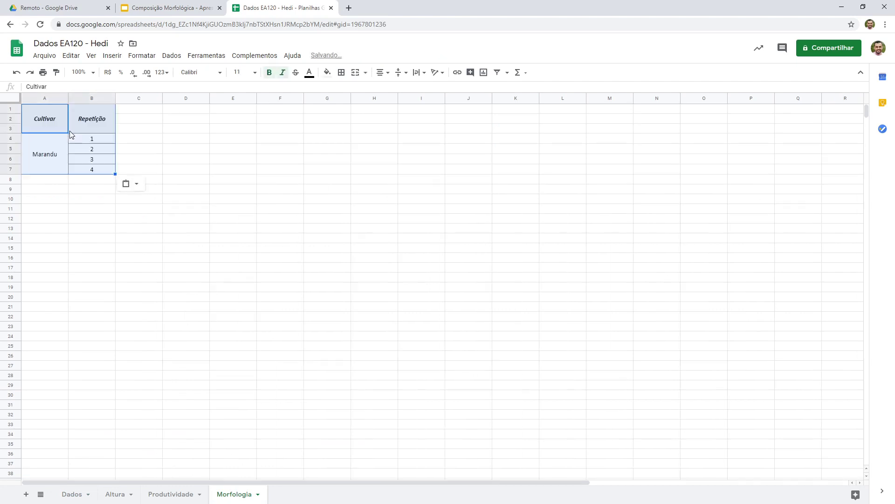
# Copy the Composição morfológica block (K1:M7) from the Dados sheet and paste it at C1 of the Morfologia sheet.
pyautogui.click(72, 494)
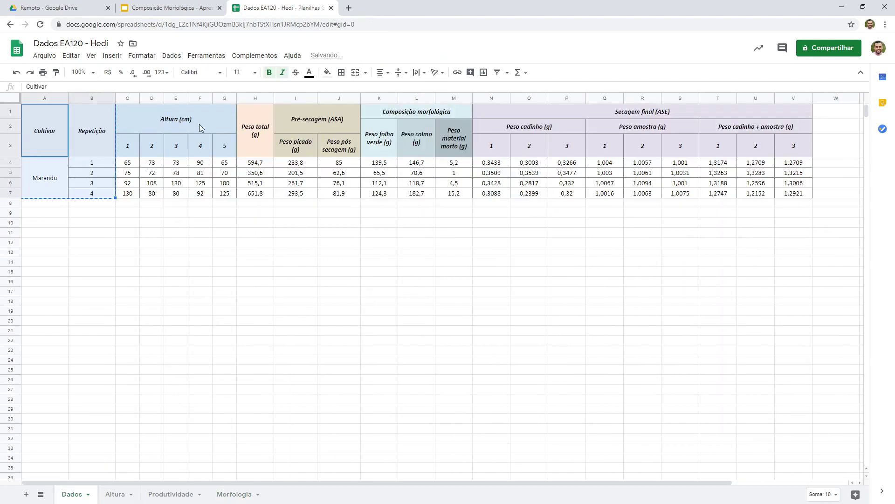
pyautogui.moveTo(392, 116); pyautogui.dragTo(392, 192)
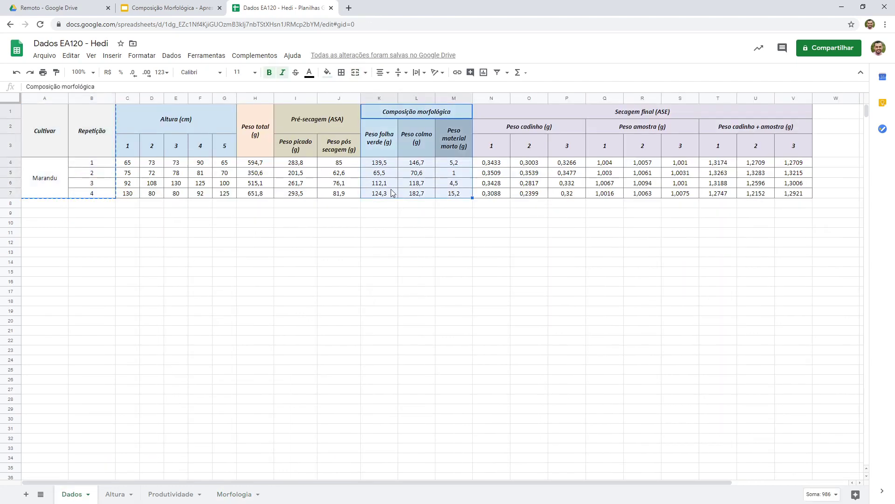
pyautogui.hotkey('ctrl', 'c')
pyautogui.click(224, 495)
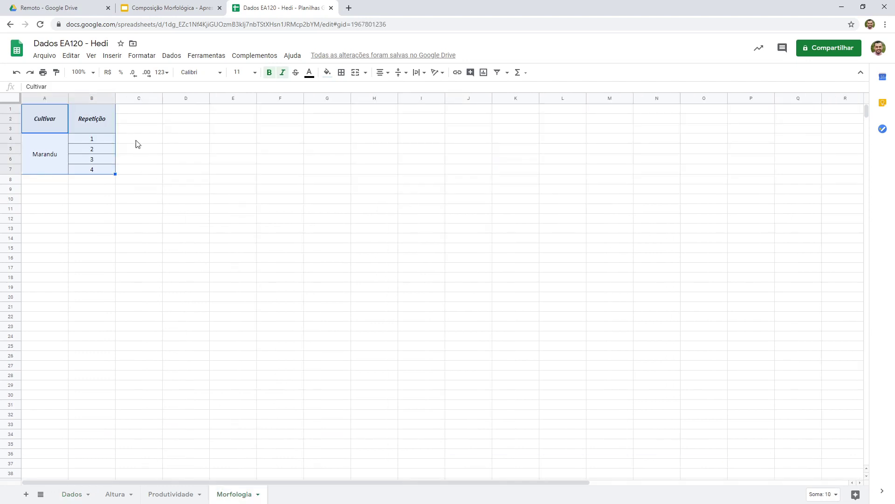
pyautogui.click(140, 109)
pyautogui.hotkey('ctrl', 'v')
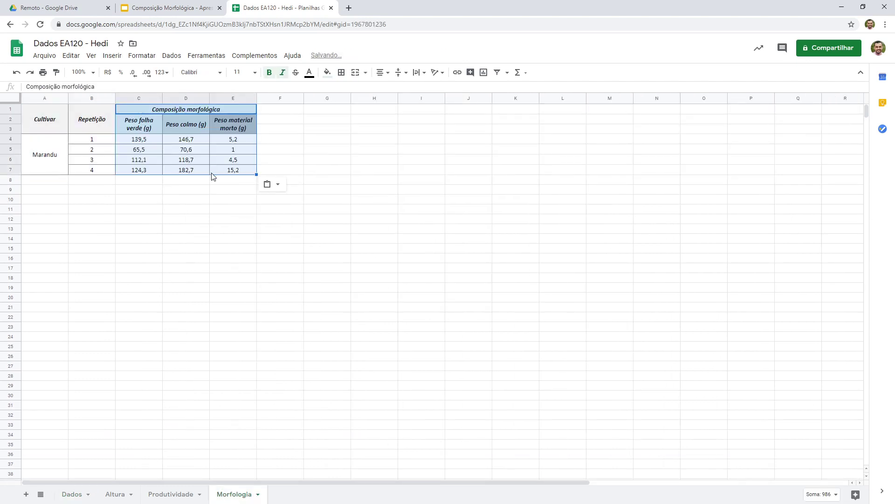
# Fill the Composição morfológica header cells C1:E3 with a uniform light blue.
pyautogui.moveTo(195, 108); pyautogui.dragTo(198, 119)
pyautogui.click(328, 72)
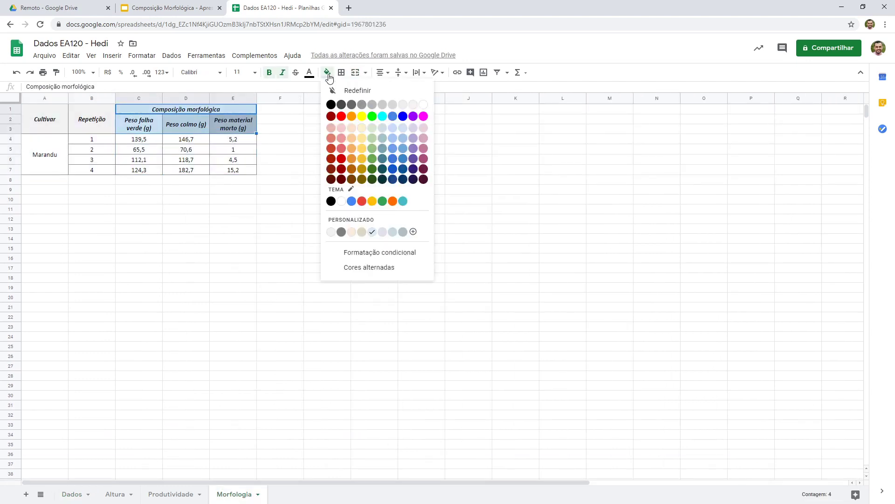
pyautogui.click(401, 129)
pyautogui.click(246, 184)
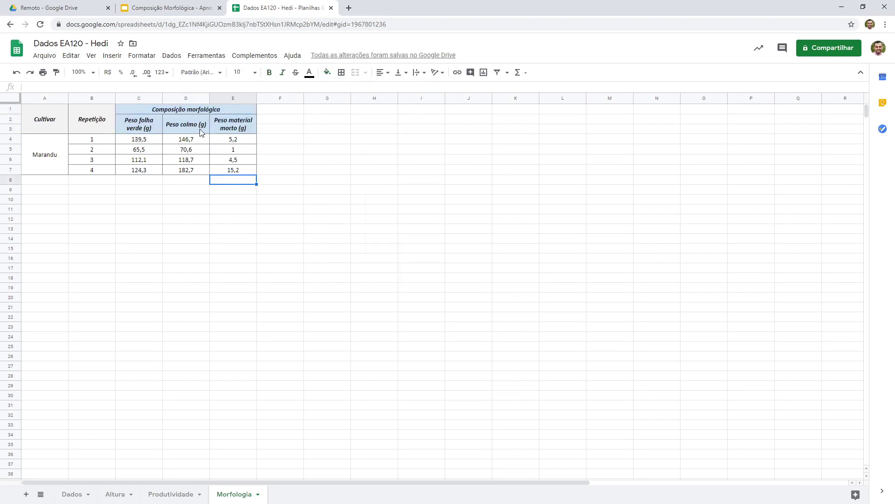
# Switch to the Composição Morfológica presentation and review slides 1 to 8 on calculating each component's percentage of the total weight.
pyautogui.click(193, 3)
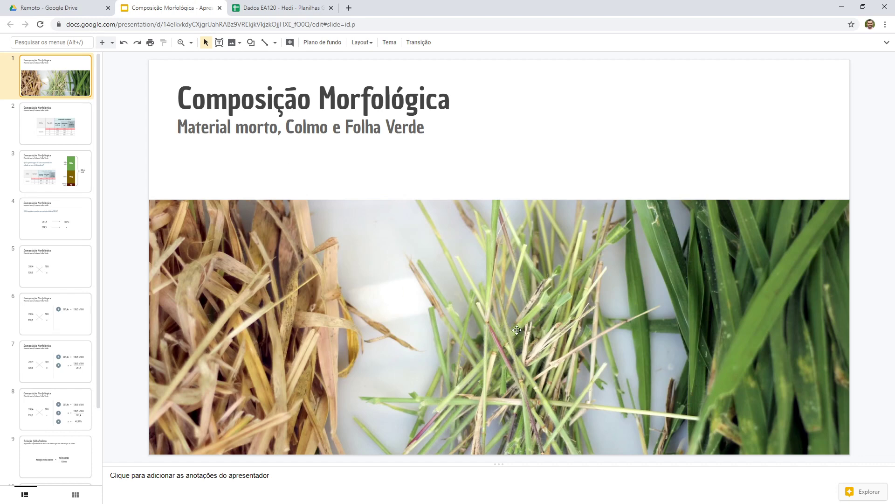
pyautogui.click(71, 138)
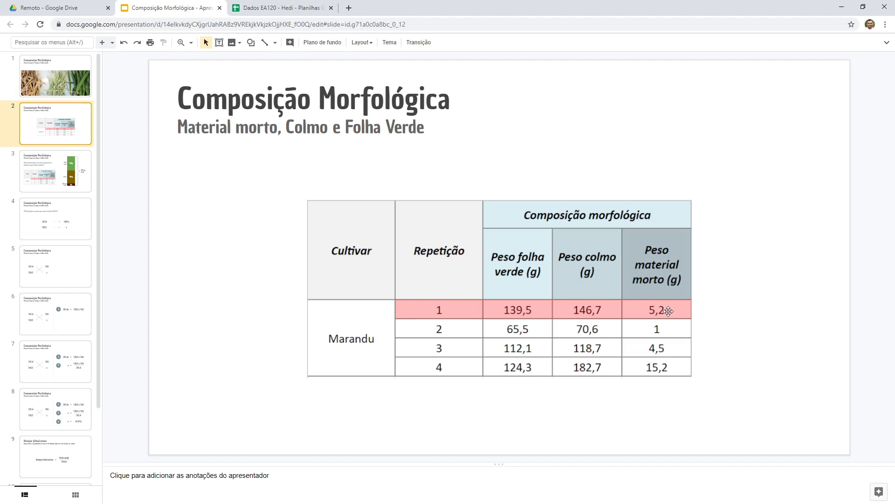
pyautogui.click(49, 172)
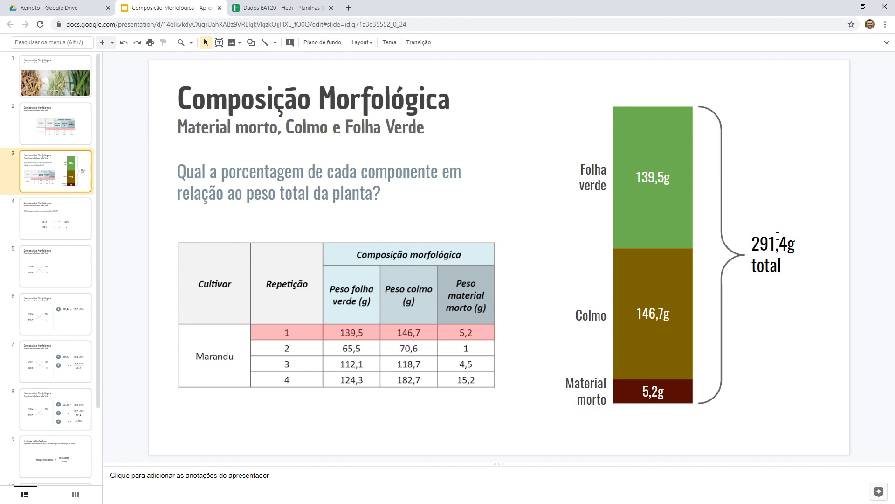
pyautogui.click(67, 229)
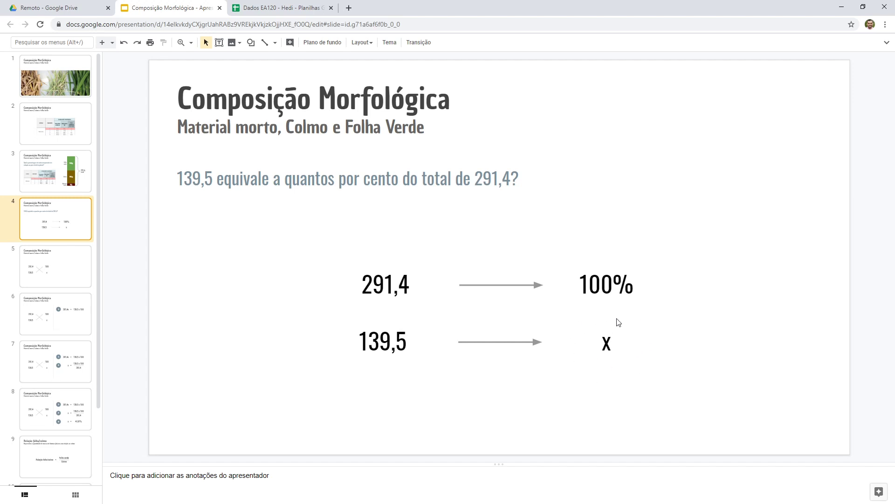
pyautogui.click(80, 275)
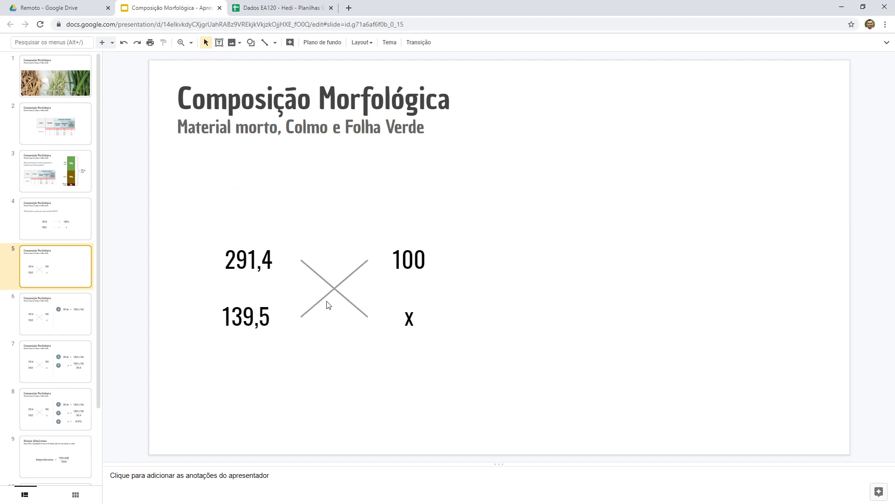
pyautogui.press('Down')
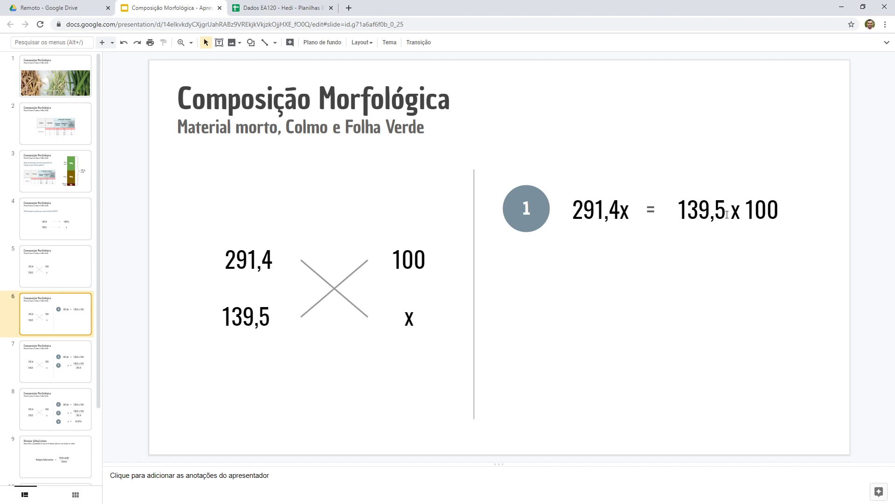
pyautogui.press('Down')
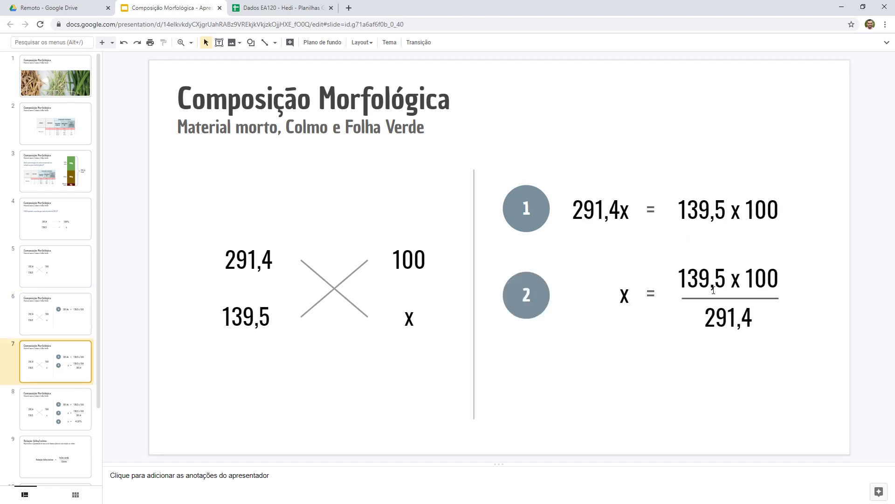
pyautogui.press('Down')
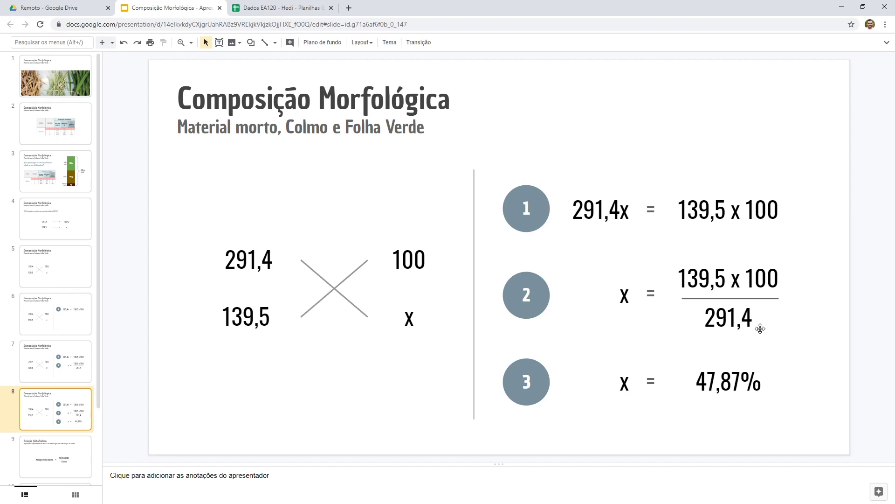
# Return to the Dados EA120 - Hedi spreadsheet, merge cells F1:F3 on the Morfologia sheet and enter the header "Peso total (g)".
pyautogui.click(294, 5)
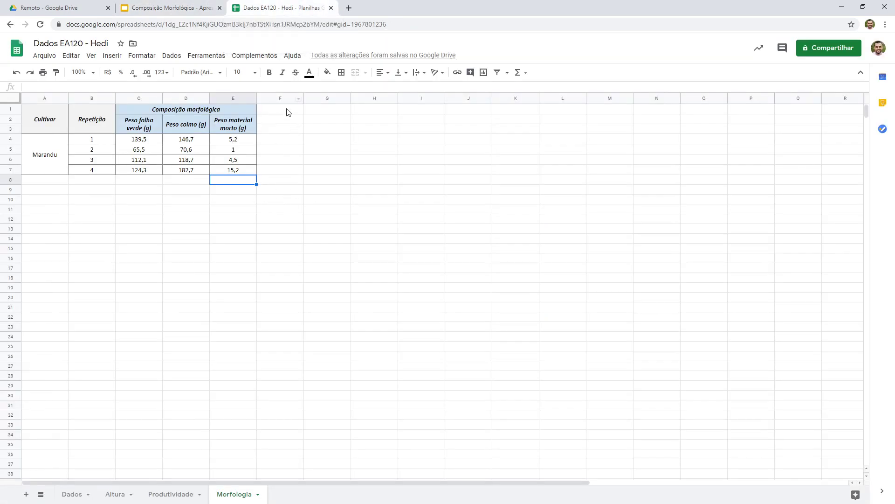
pyautogui.moveTo(287, 112); pyautogui.dragTo(296, 132)
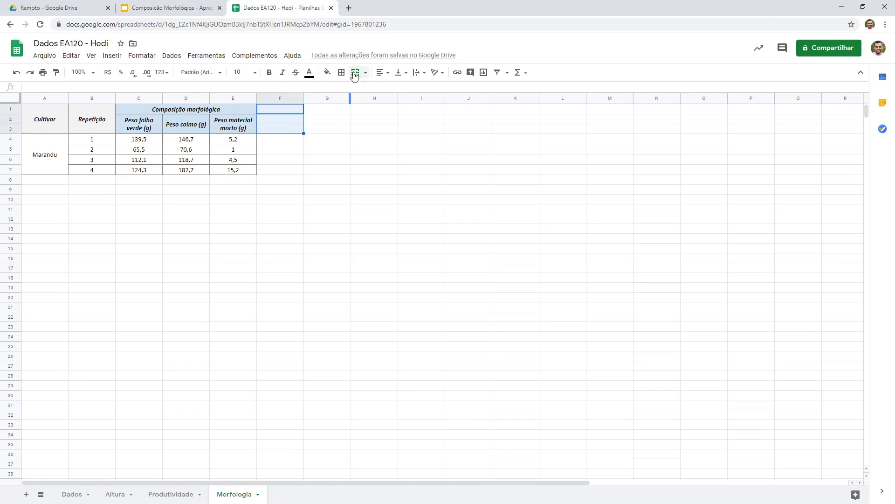
pyautogui.click(355, 72)
pyautogui.doubleClick(276, 127)
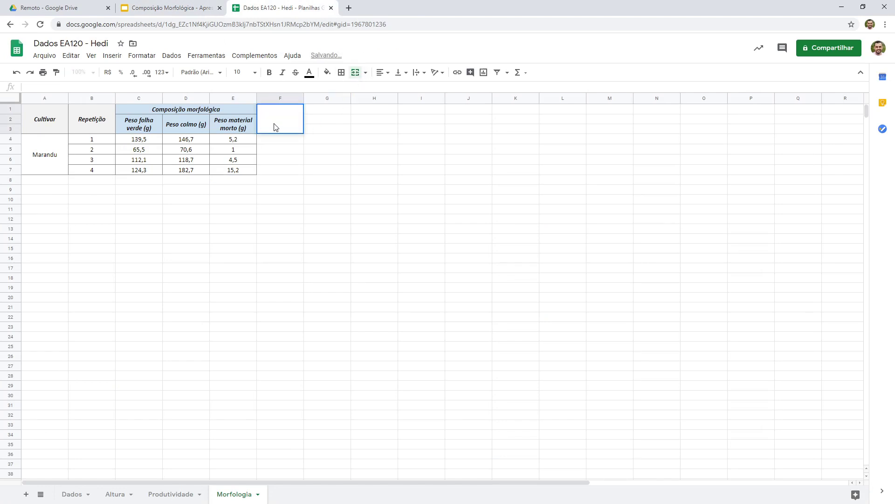
pyautogui.write('Peso total')
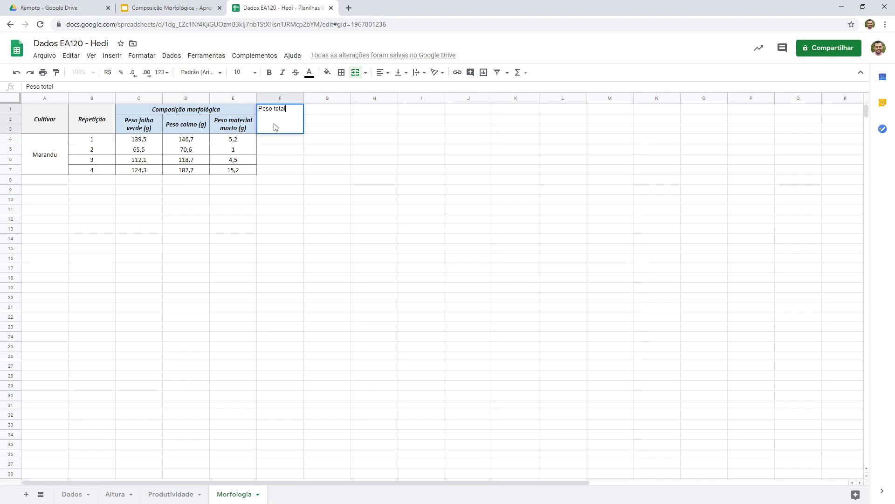
pyautogui.press('Return')
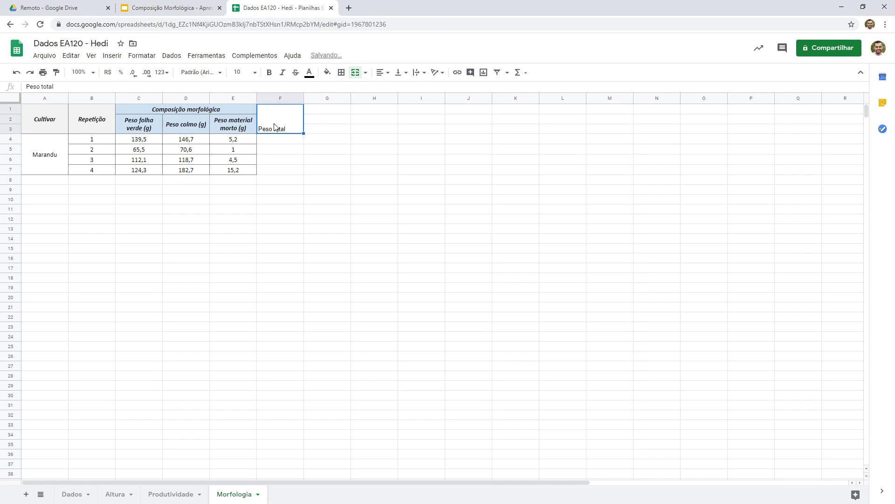
pyautogui.doubleClick(303, 117)
pyautogui.write('(')
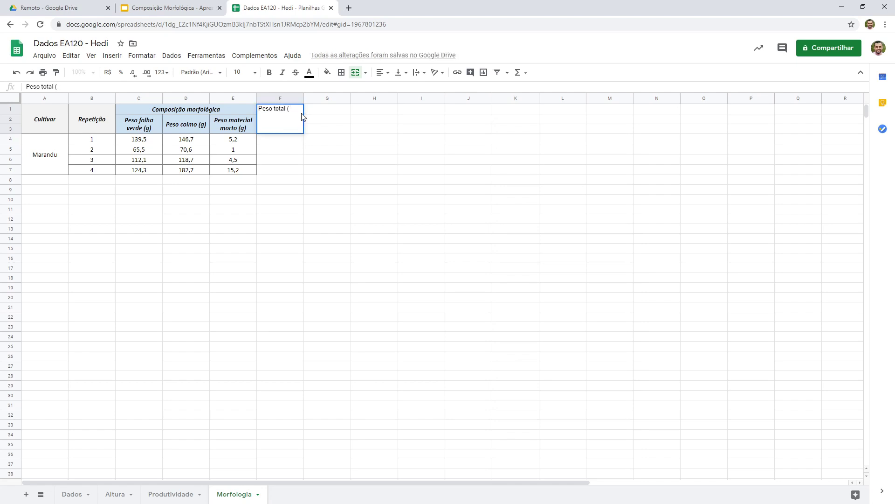
pyautogui.write('fg)')
pyautogui.press('Return')
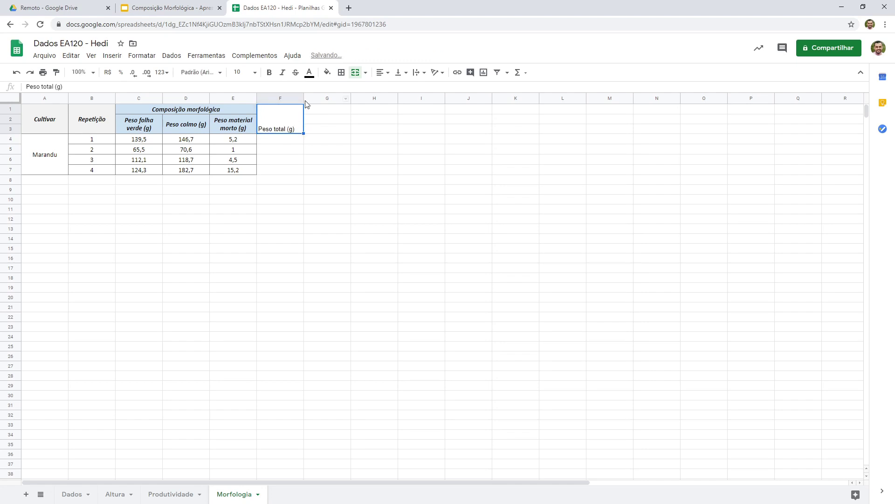
# Center the Peso total (g) column, F1:F7, both horizontally and vertically.
pyautogui.keyDown('shift'); pyautogui.click(283, 174); pyautogui.keyUp('shift')
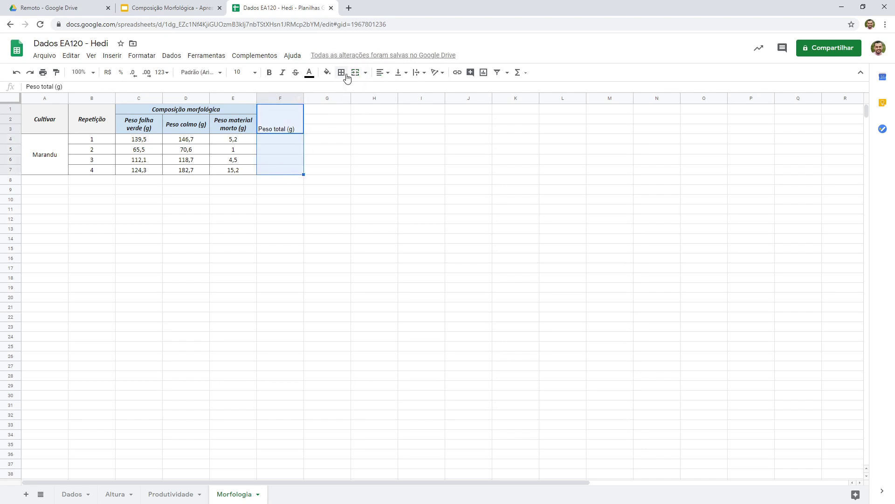
pyautogui.click(382, 72)
pyautogui.click(392, 89)
pyautogui.click(400, 72)
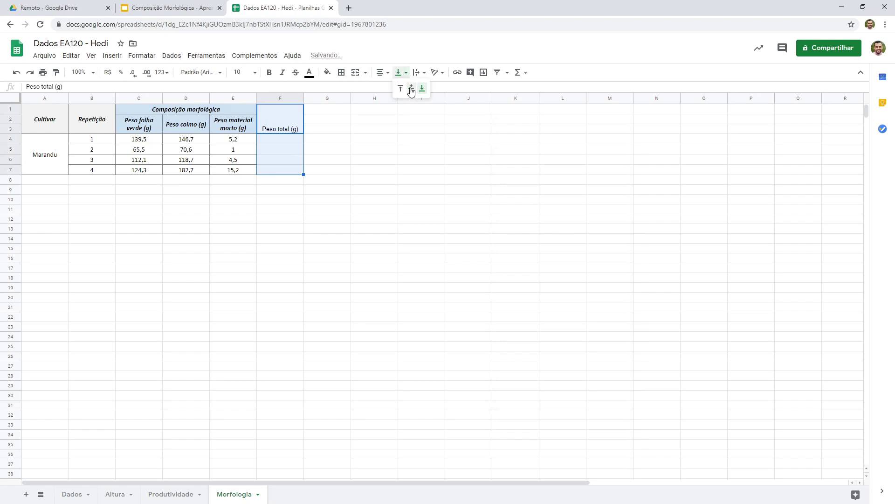
pyautogui.click(410, 90)
# Make the Peso total (g) header bold and italic with a light yellow fill, and apply all borders to F1:F7.
pyautogui.click(279, 124)
pyautogui.click(270, 74)
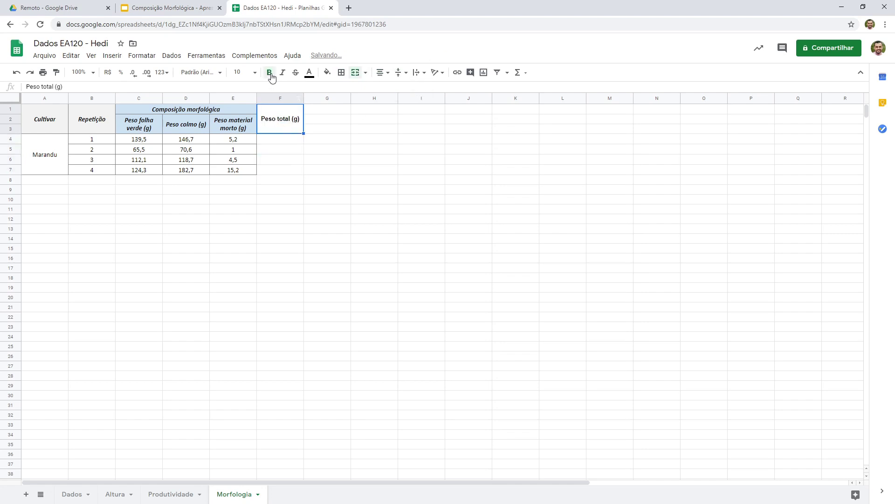
pyautogui.click(283, 73)
pyautogui.click(328, 74)
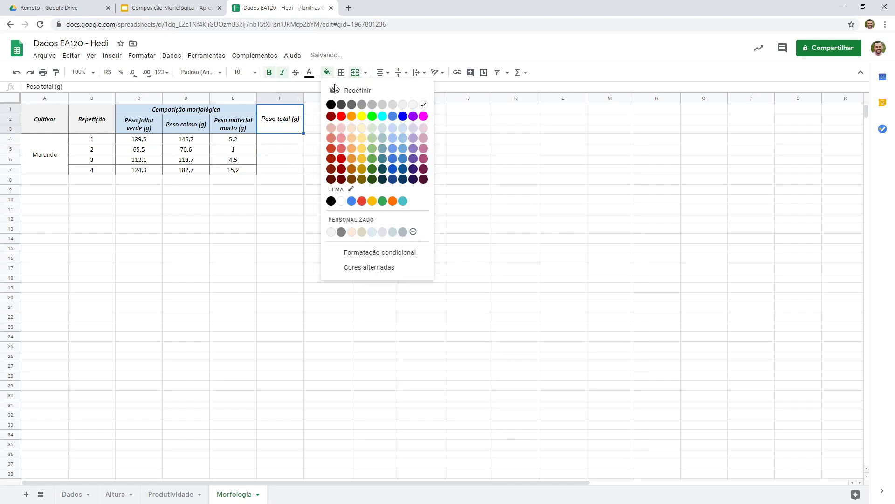
pyautogui.click(361, 127)
pyautogui.moveTo(287, 124); pyautogui.dragTo(290, 172)
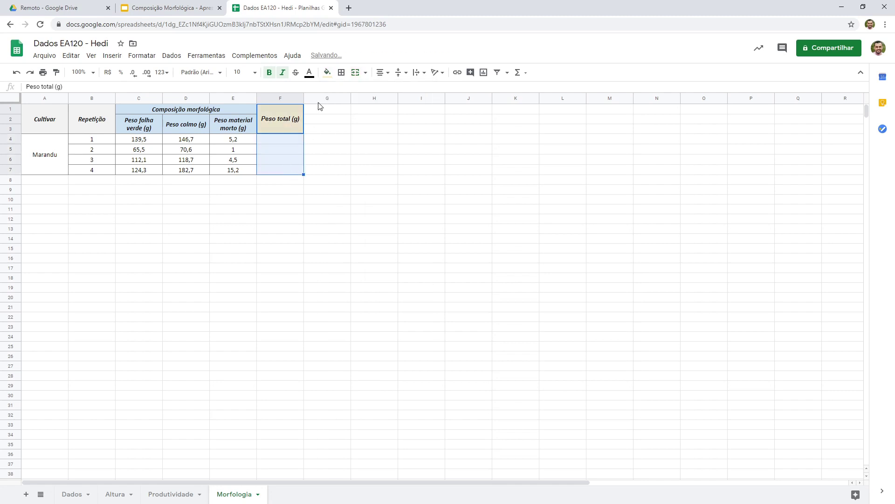
pyautogui.click(341, 72)
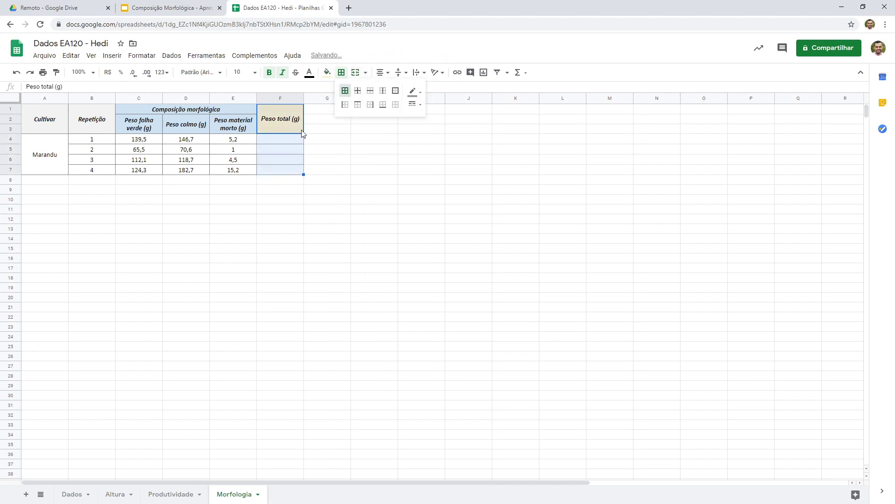
# Calculate the total weight in F4 with =soma(C4:E4) and fill the formula down to F7.
pyautogui.click(281, 138)
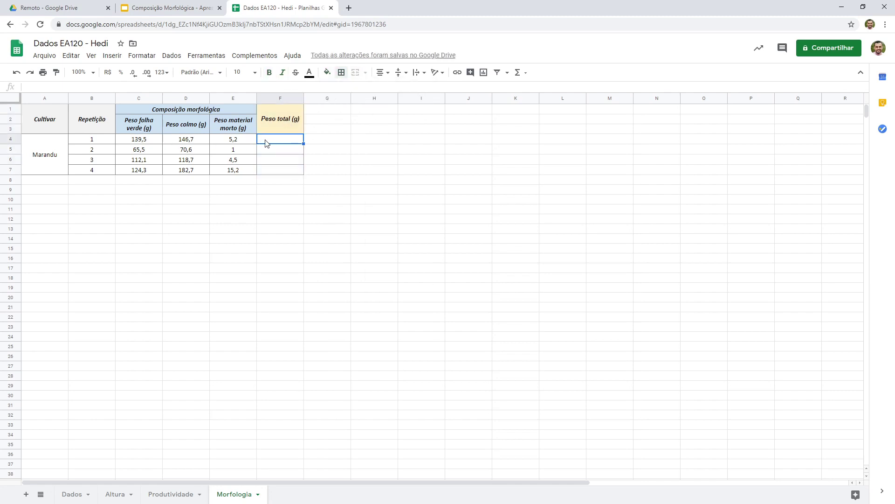
pyautogui.doubleClick(266, 140)
pyautogui.write('=soma(')
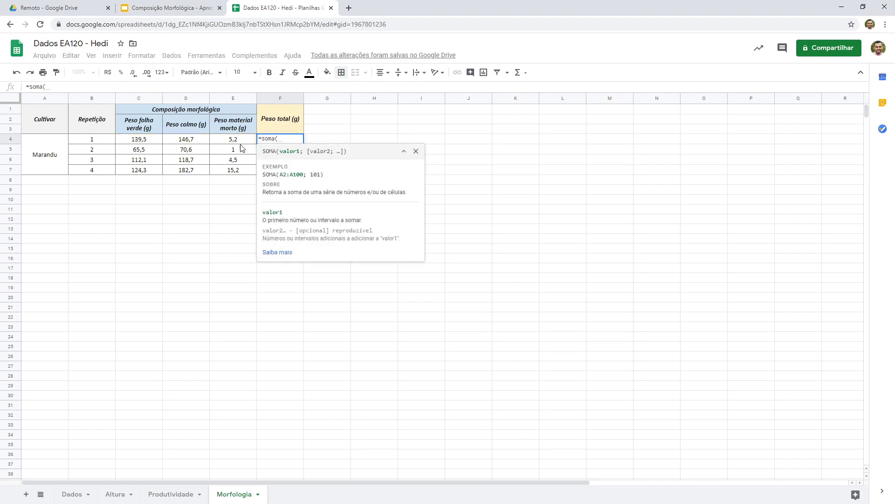
pyautogui.click(142, 140)
pyautogui.moveTo(142, 144); pyautogui.dragTo(231, 143)
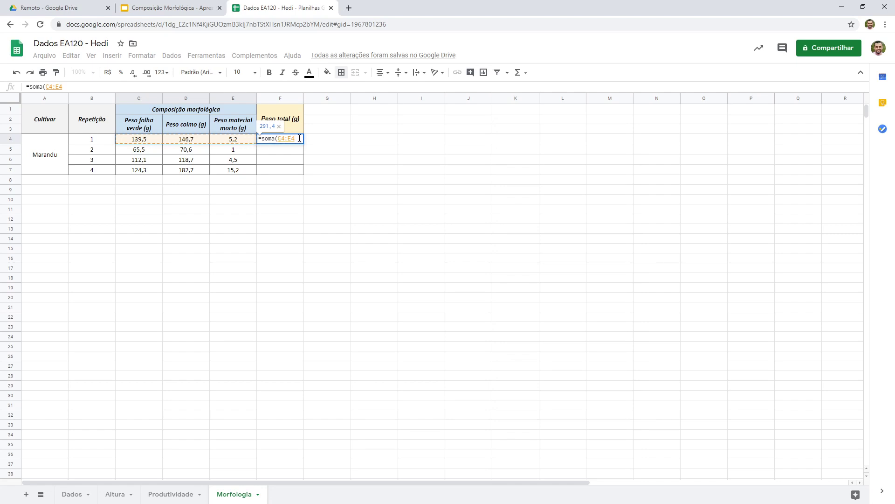
pyautogui.press('Return')
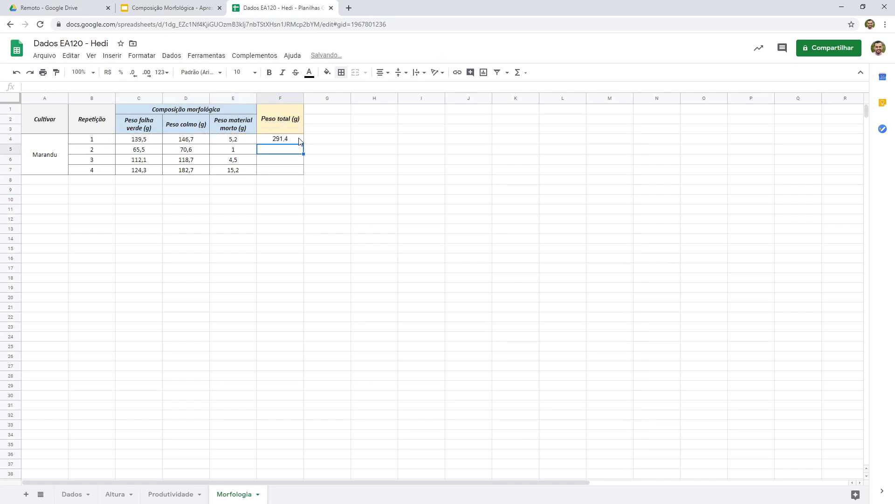
pyautogui.click(299, 141)
pyautogui.moveTo(304, 145); pyautogui.dragTo(299, 176)
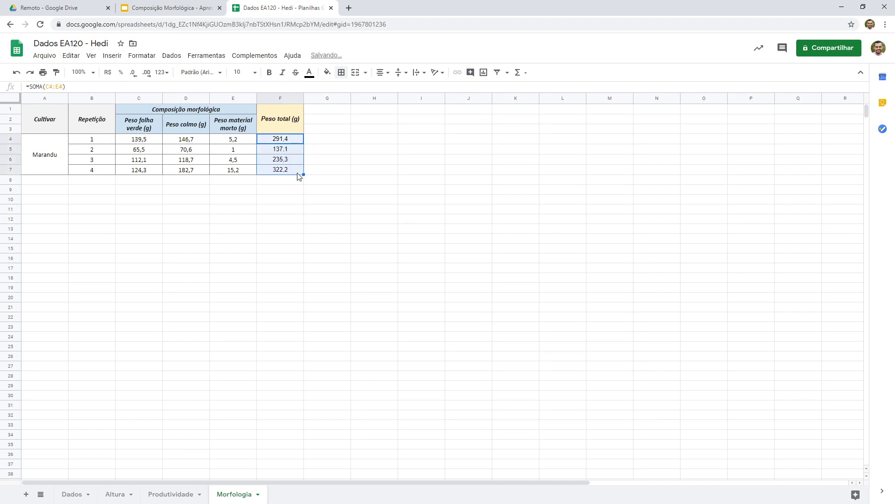
# Copy the Composição morfológica header block C1:E3 and paste it at G1.
pyautogui.click(294, 141)
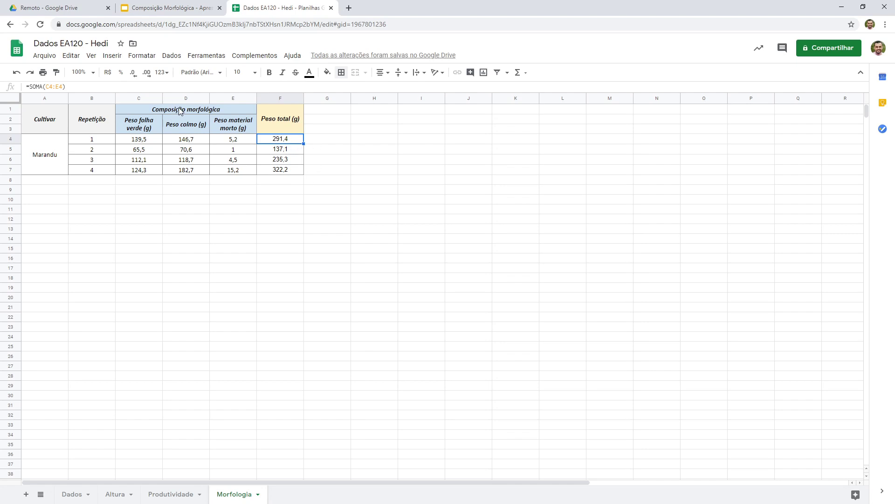
pyautogui.moveTo(179, 110); pyautogui.dragTo(182, 126)
pyautogui.hotkey('ctrl', 'c')
pyautogui.click(325, 111)
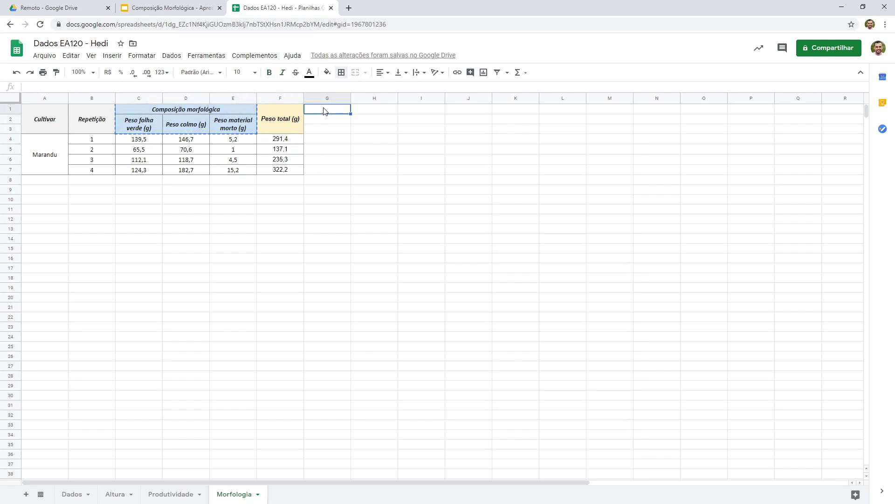
pyautogui.hotkey('ctrl', 'v')
# Replace the copied heading in G1 with "Proporção dos componentes".
pyautogui.doubleClick(333, 111)
pyautogui.moveTo(334, 111); pyautogui.dragTo(451, 114)
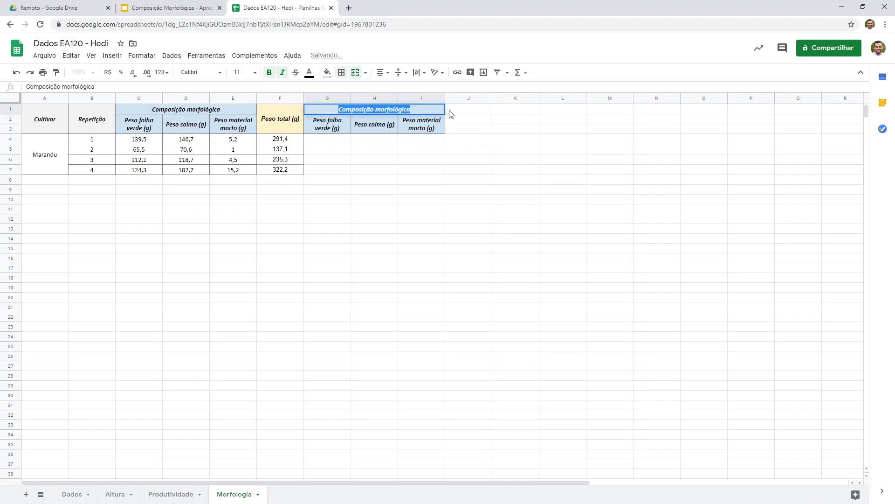
pyautogui.write('rop')
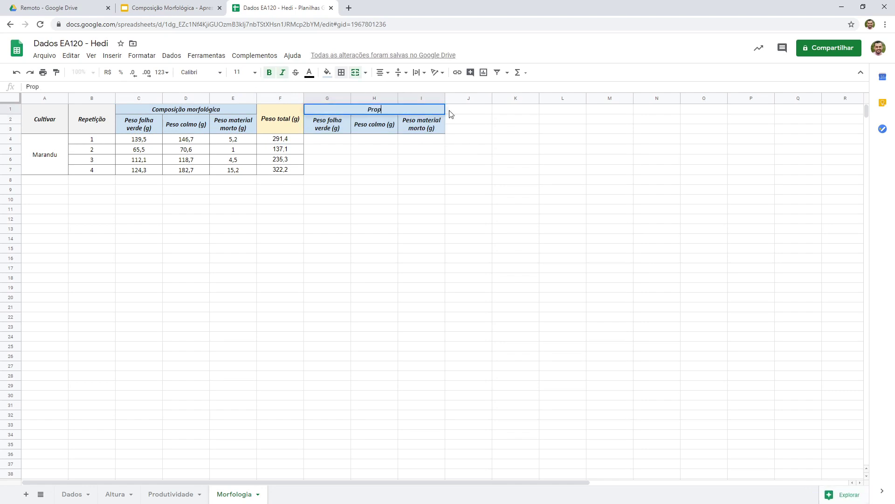
pyautogui.write('orção dos comp')
pyautogui.write('onente')
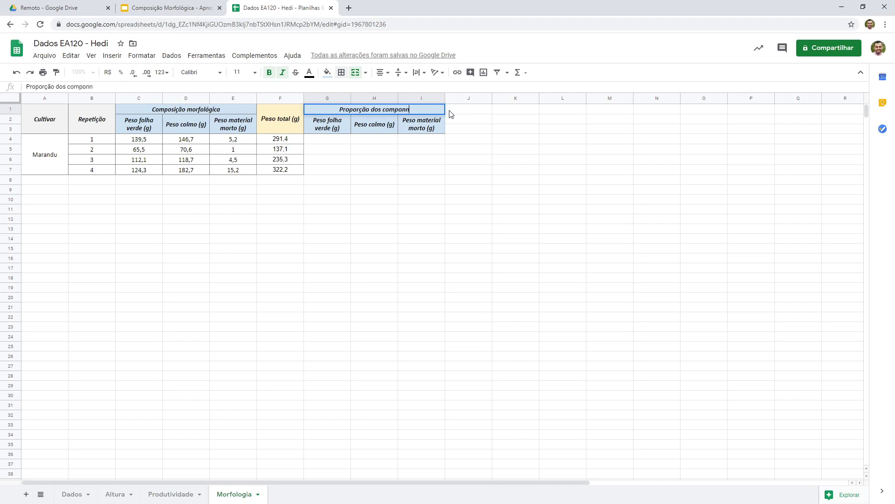
pyautogui.write('s')
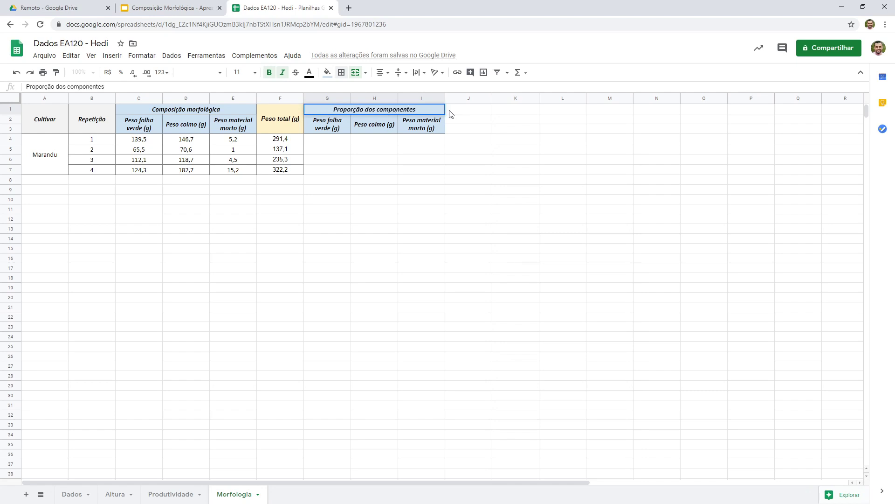
# Change the unit from (g) to (%) in the copied folha verde, colmo and material morto subheaders.
pyautogui.doubleClick(344, 124)
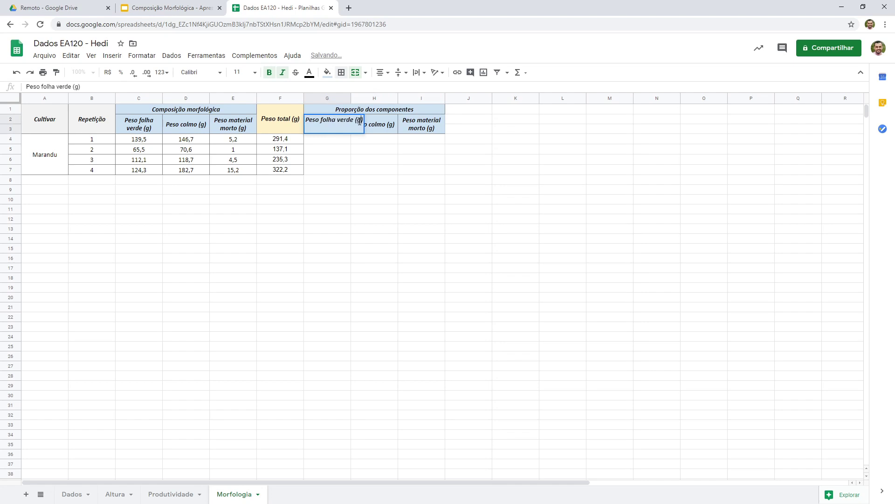
pyautogui.doubleClick(359, 121)
pyautogui.write('%')
pyautogui.doubleClick(390, 124)
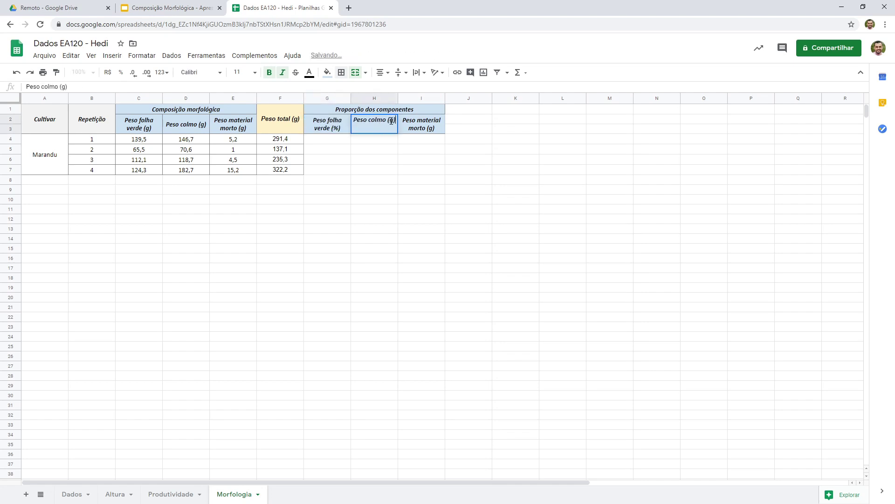
pyautogui.write('%')
pyautogui.doubleClick(433, 131)
pyautogui.doubleClick(463, 122)
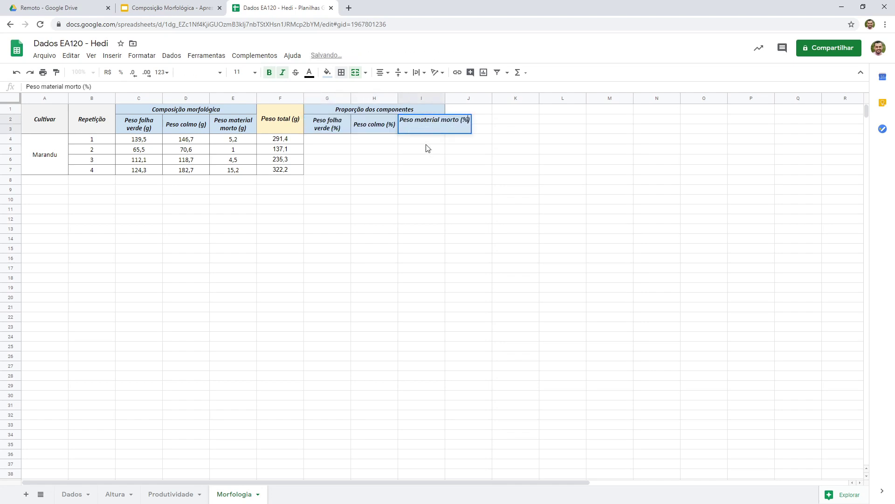
pyautogui.write('%')
pyautogui.press('Return')
# Fill the Proporção dos componentes header block G1:I3 with light green.
pyautogui.moveTo(329, 109); pyautogui.dragTo(426, 129)
pyautogui.click(327, 72)
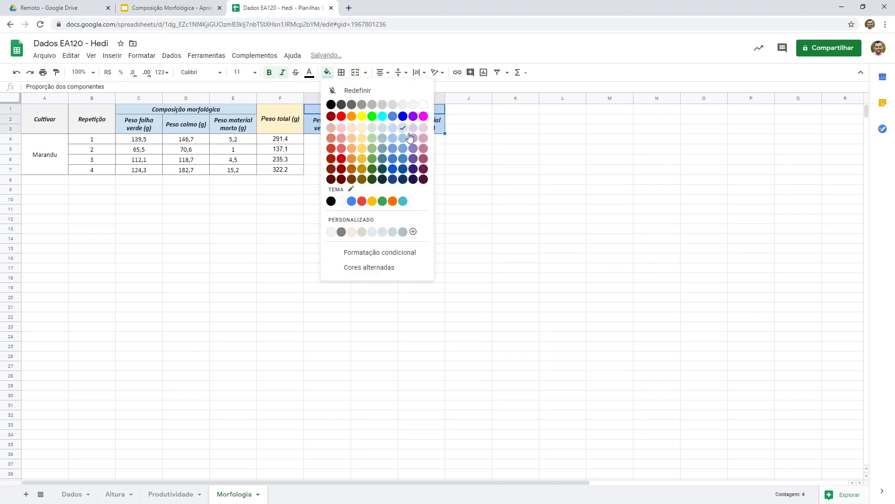
pyautogui.click(377, 129)
# Center G1:I7 horizontally and vertically and apply all borders to the range.
pyautogui.moveTo(337, 108); pyautogui.dragTo(355, 170)
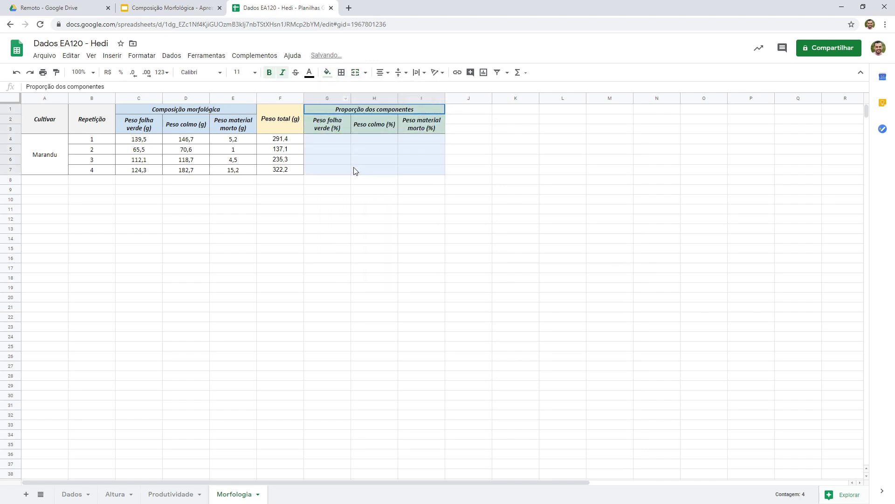
pyautogui.click(382, 72)
pyautogui.click(393, 90)
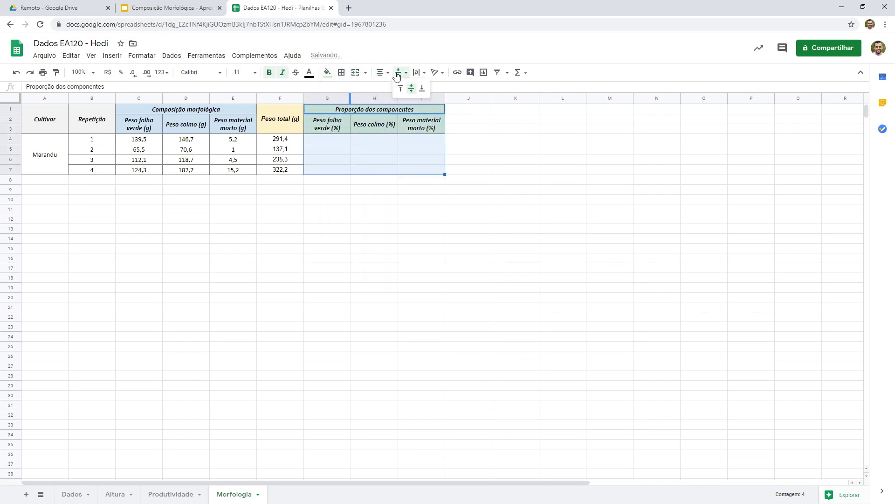
pyautogui.click(341, 72)
pyautogui.click(345, 139)
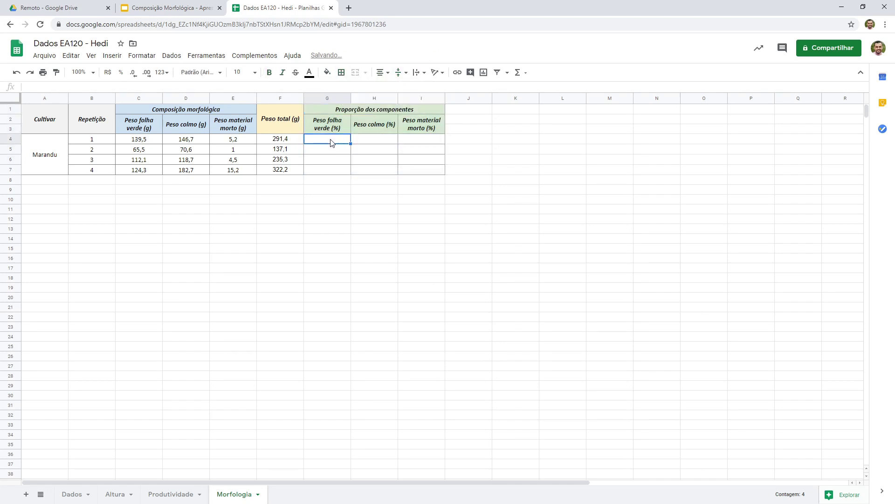
# Write the rule-of-three example below the table: 291,4 and 100 in F11:G11, 139,5 and x in F12:G12.
pyautogui.click(280, 212)
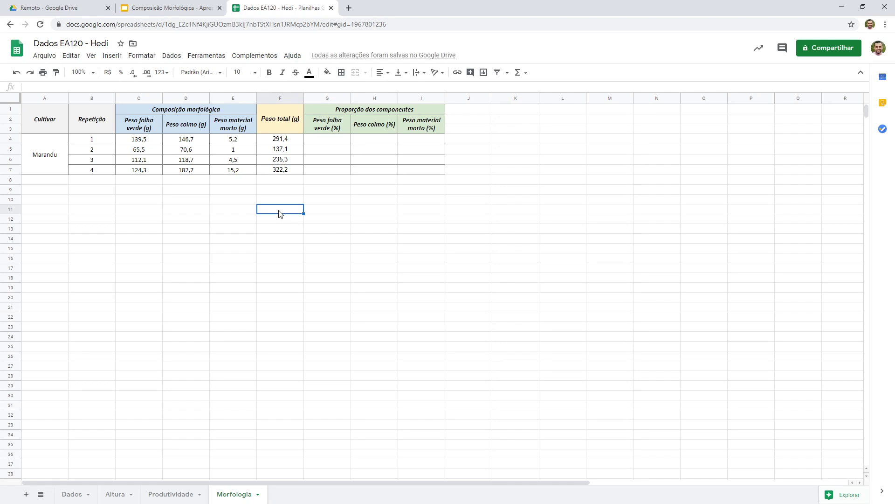
pyautogui.write('291,4')
pyautogui.press('Tab')
pyautogui.write('100')
pyautogui.press('Return')
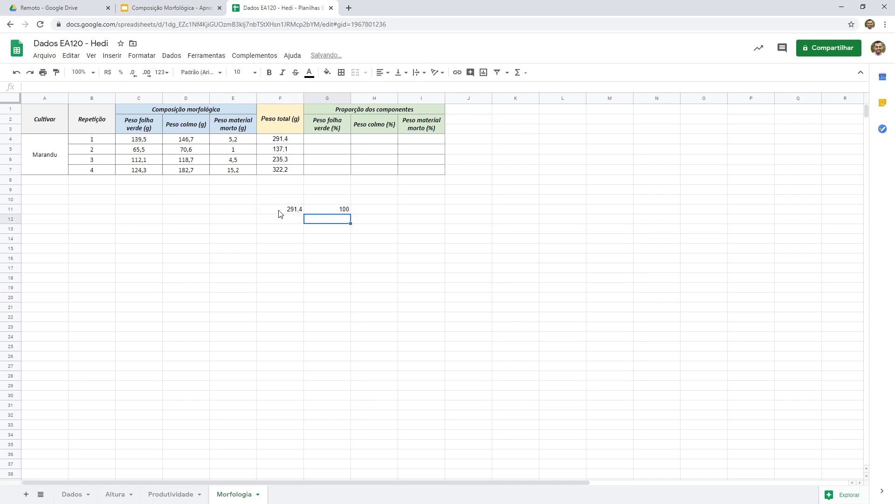
pyautogui.press('Left')
pyautogui.write('139')
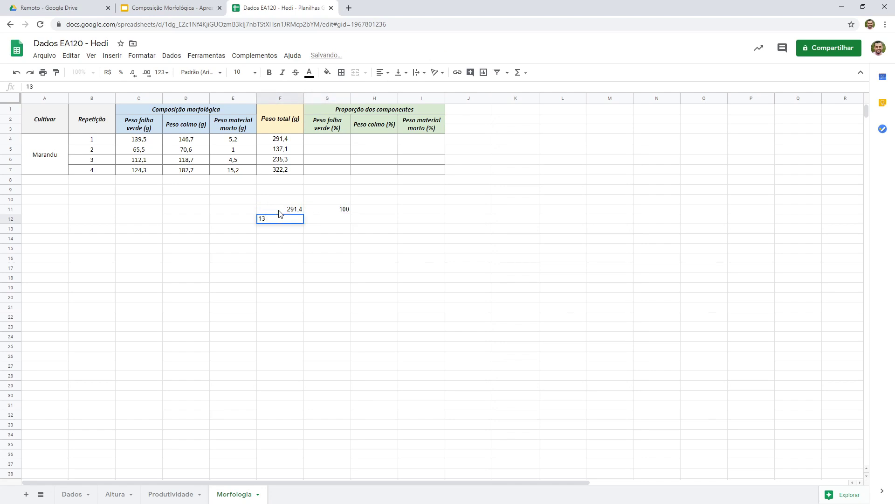
pyautogui.press('Tab')
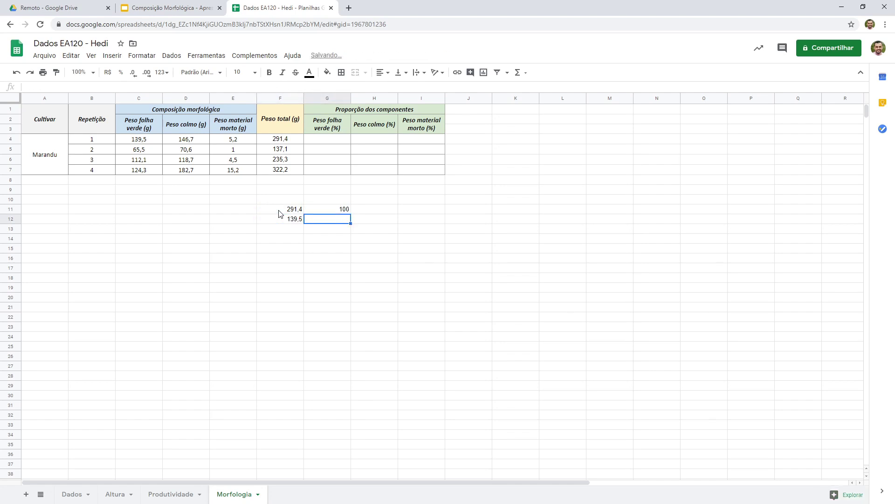
pyautogui.write('x')
# Center the rule-of-three values in F11:G12 horizontally.
pyautogui.moveTo(281, 210); pyautogui.dragTo(326, 219)
pyautogui.click(382, 72)
pyautogui.click(393, 87)
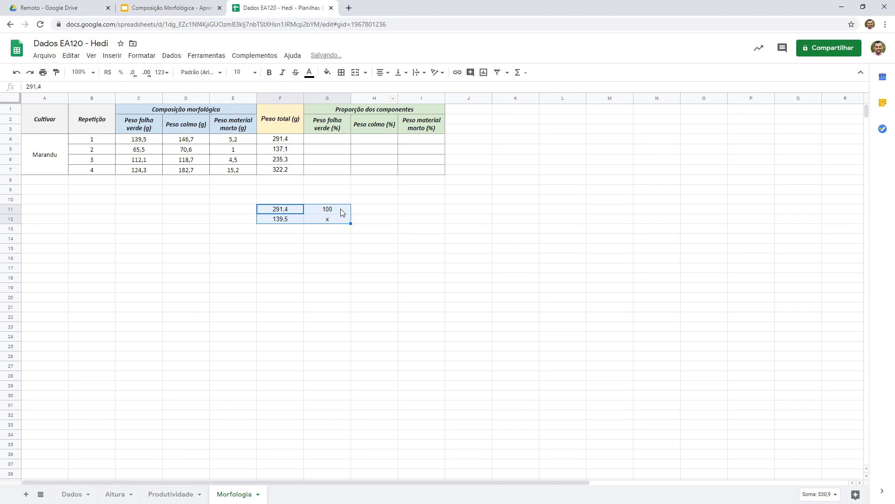
# Enter the green leaf percentage formula =(C4*100)/F4 in G4.
pyautogui.click(330, 141)
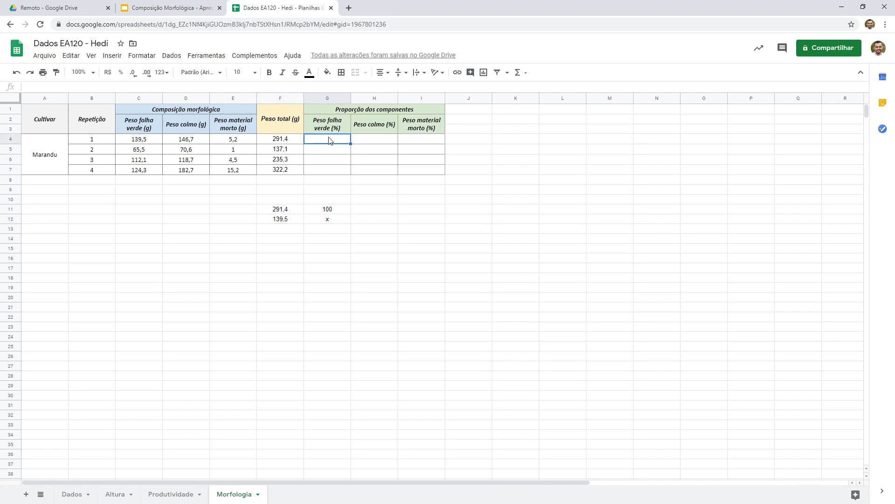
pyautogui.write('=(')
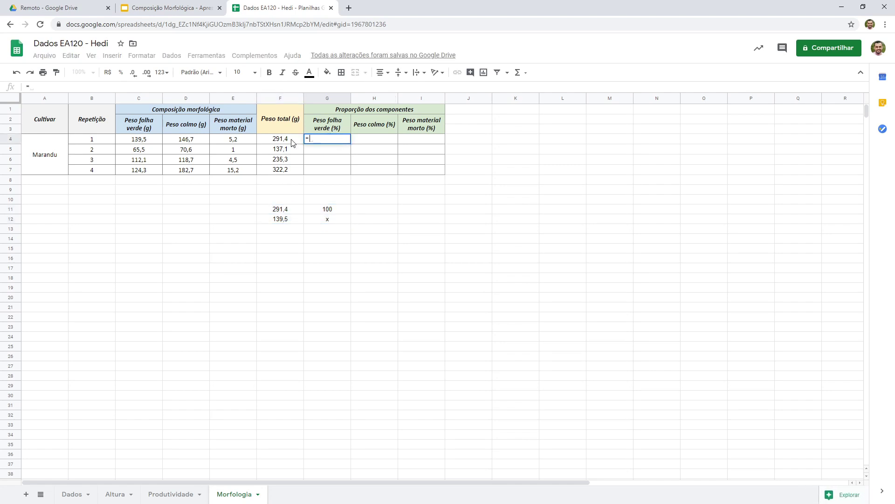
pyautogui.click(148, 141)
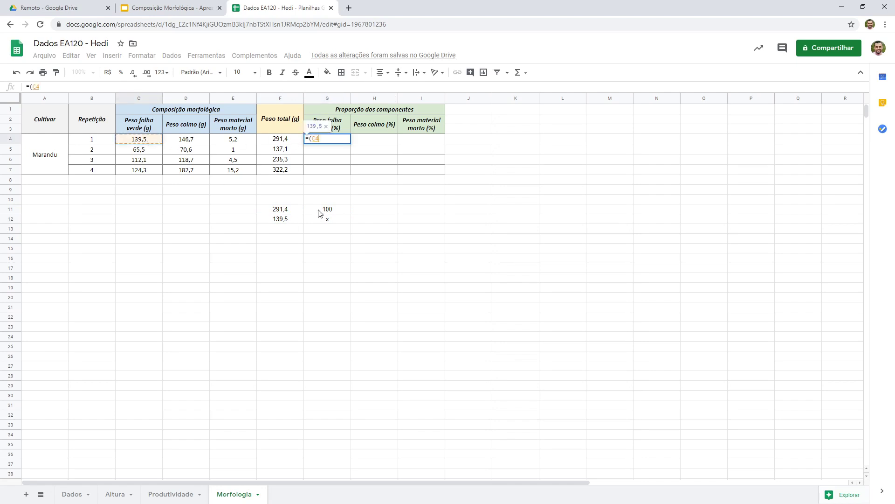
pyautogui.write('*10')
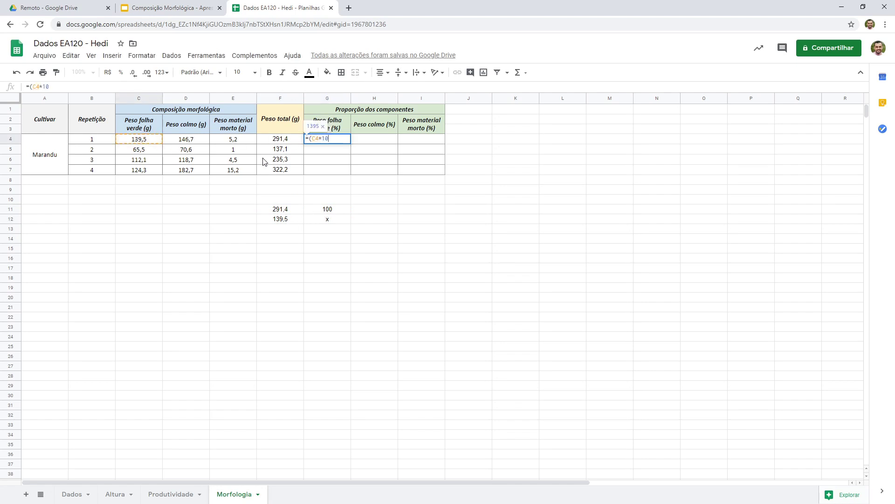
pyautogui.write('0)/')
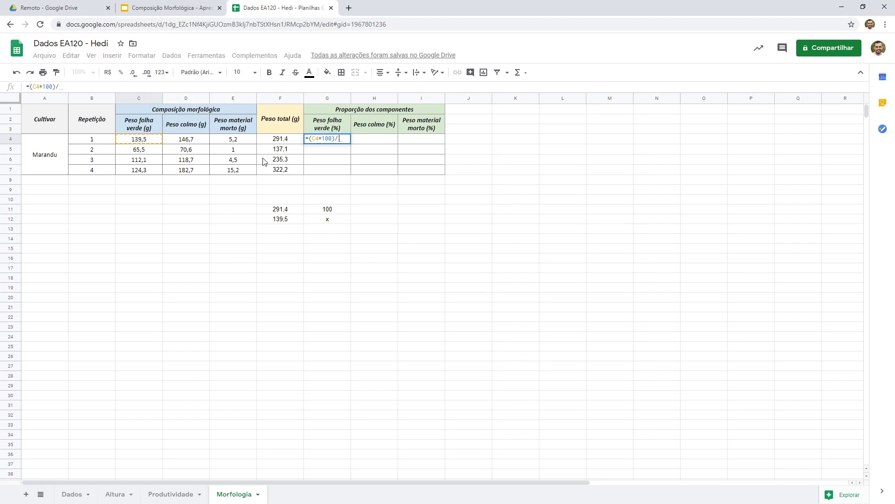
pyautogui.click(275, 141)
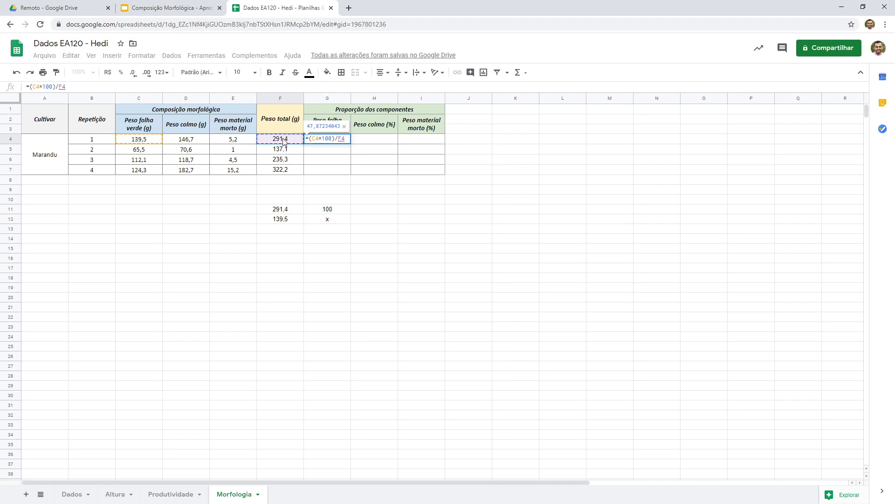
pyautogui.press('Return')
# Reduce G4 to two decimal places and fill its formula down to G7.
pyautogui.click(329, 141)
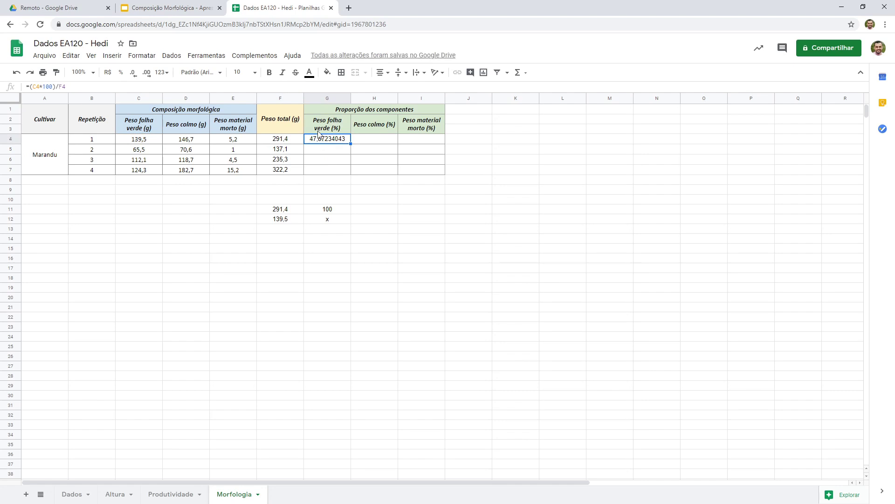
pyautogui.click(134, 74)
pyautogui.click(133, 73)
pyautogui.click(134, 74)
pyautogui.click(134, 73)
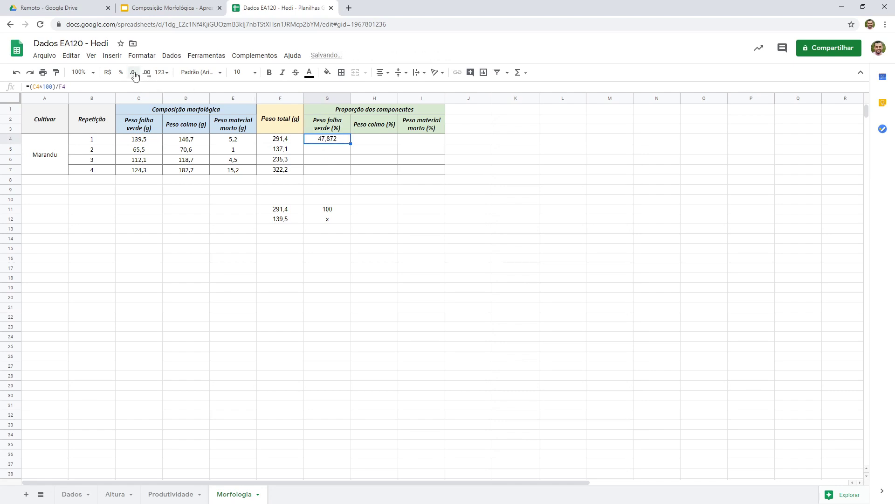
pyautogui.click(133, 74)
pyautogui.click(134, 74)
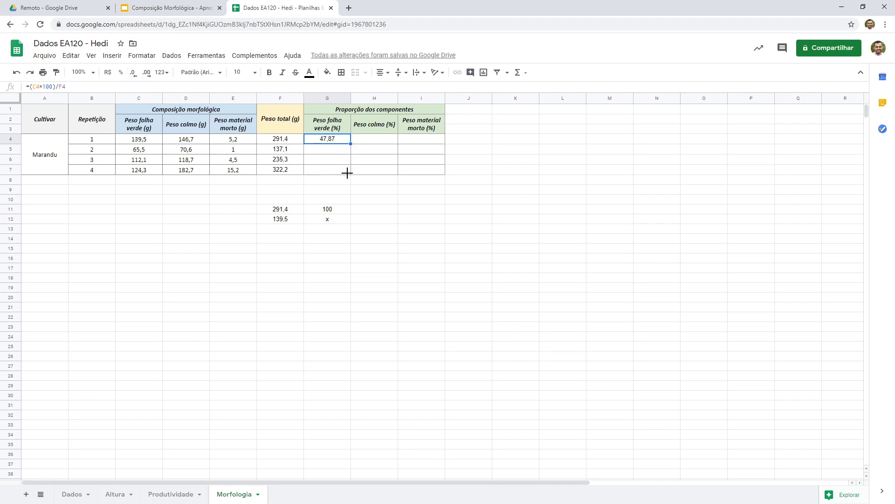
pyautogui.moveTo(350, 144); pyautogui.dragTo(347, 173)
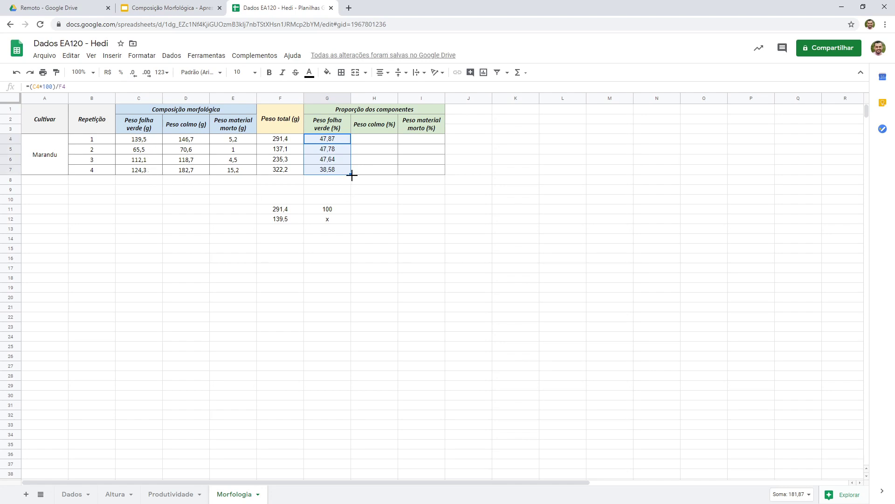
# Fill the G4:G7 formulas across to column I, undoing the first fill that extends into column J.
pyautogui.moveTo(352, 175); pyautogui.dragTo(447, 180)
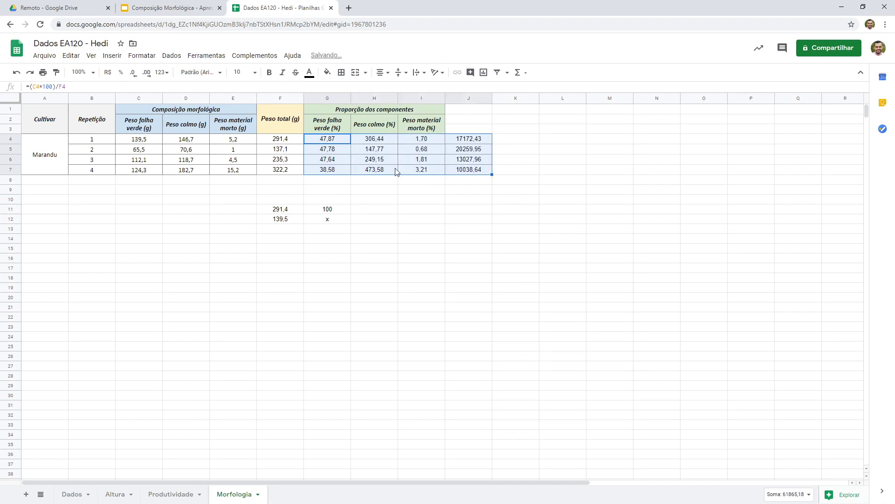
pyautogui.hotkey('ctrl', 'z')
pyautogui.moveTo(385, 175); pyautogui.dragTo(443, 173)
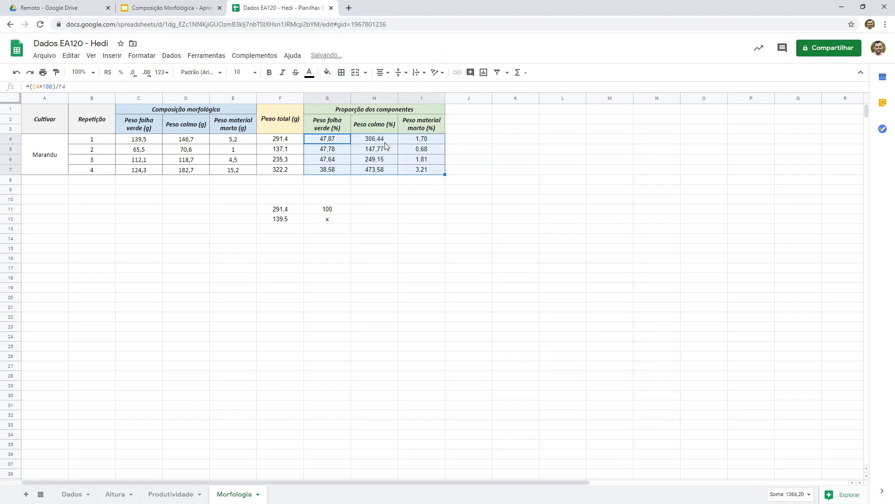
# Compare the green leaf percentage formulas in G4 and G7 to check which weight and total cells they reference.
pyautogui.click(381, 140)
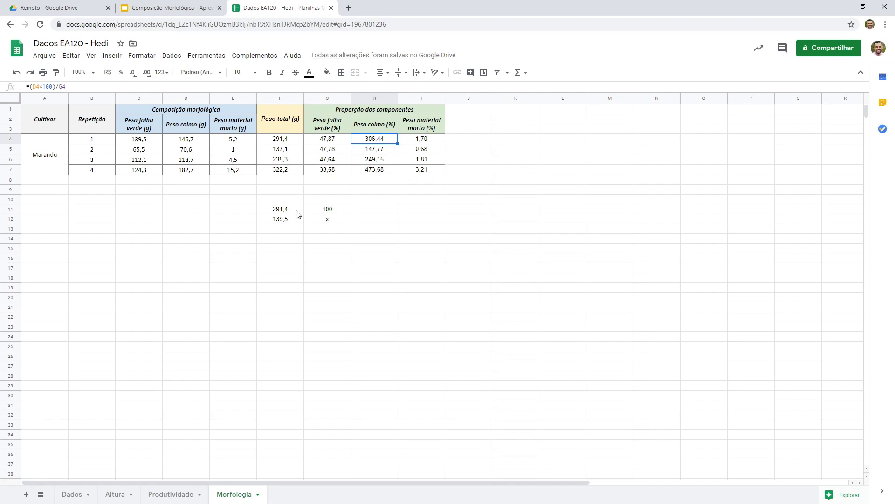
pyautogui.doubleClick(336, 140)
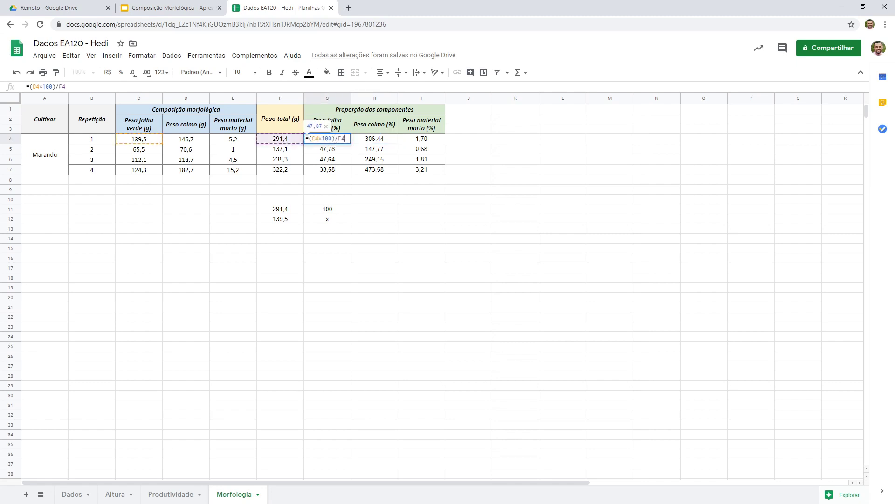
pyautogui.click(335, 170)
pyautogui.doubleClick(335, 170)
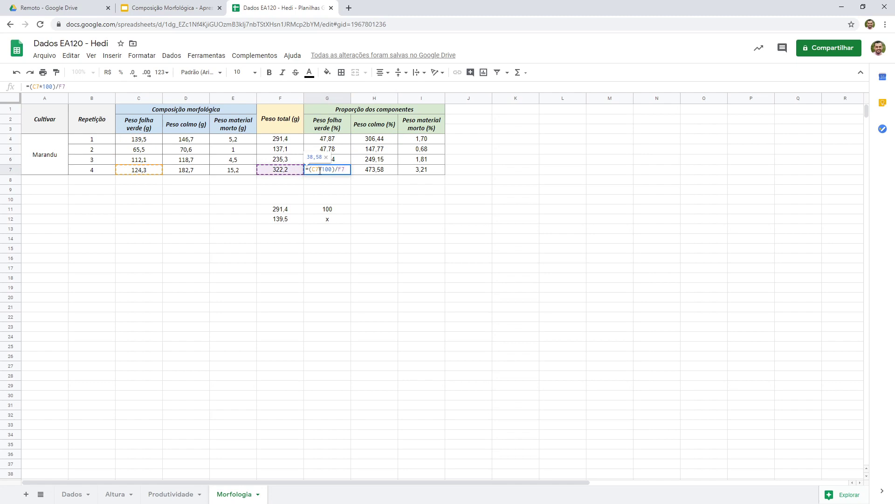
pyautogui.press('Return')
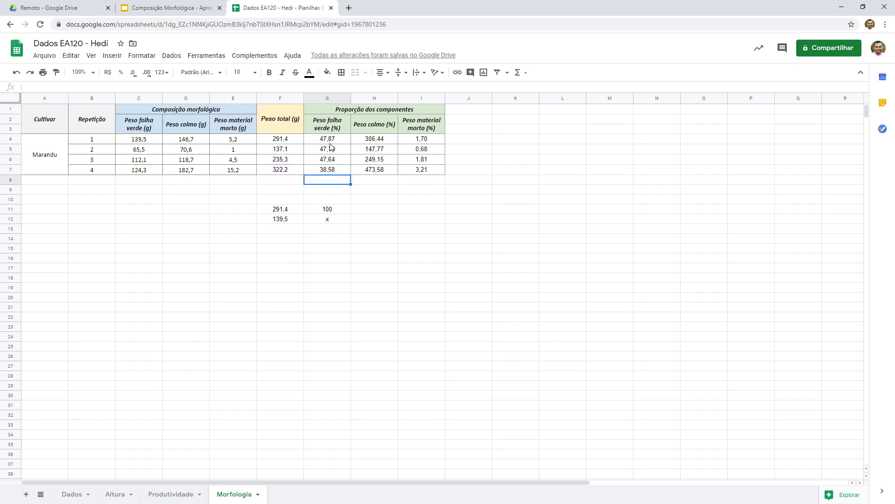
pyautogui.doubleClick(317, 139)
pyautogui.press('Return')
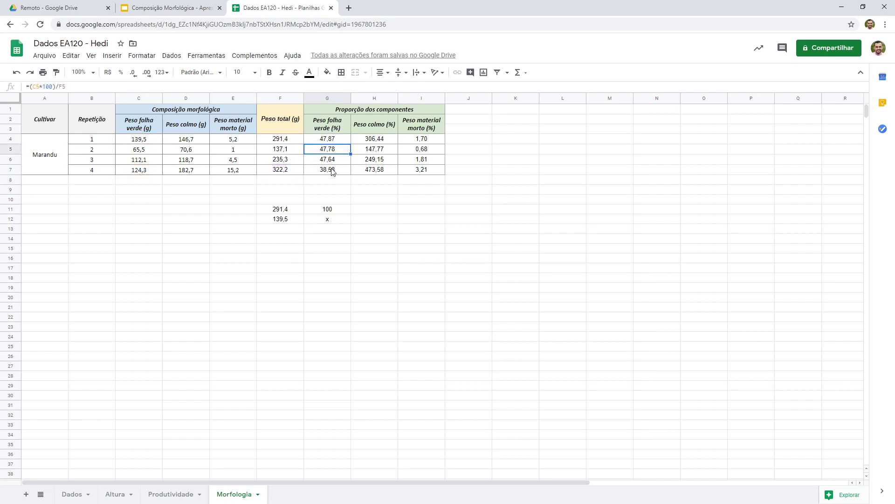
pyautogui.doubleClick(327, 170)
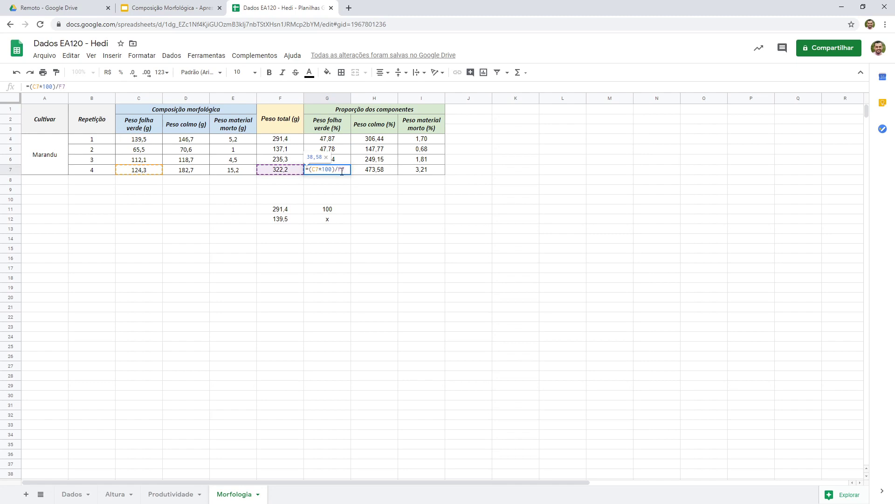
pyautogui.press('Return')
pyautogui.click(348, 140)
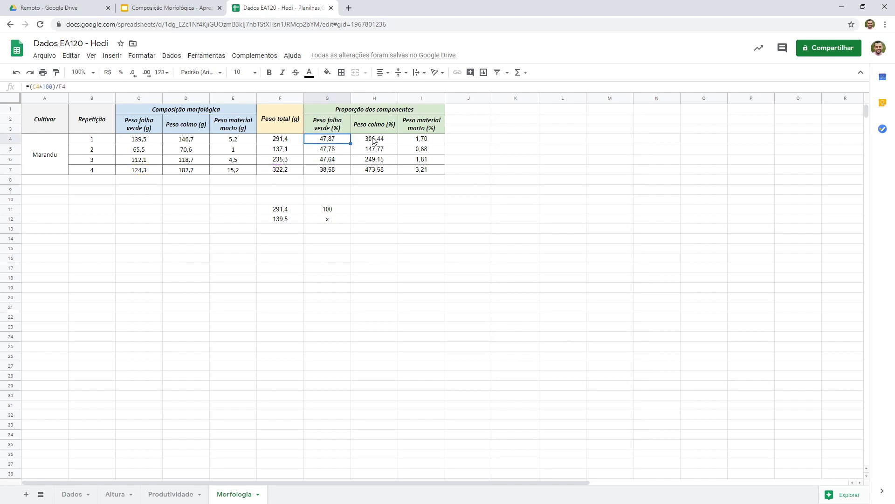
# Compare the formulas in G4 and H4 to examine which total cell each one divides by.
pyautogui.click(373, 140)
pyautogui.click(326, 140)
pyautogui.doubleClick(325, 141)
pyautogui.click(312, 141)
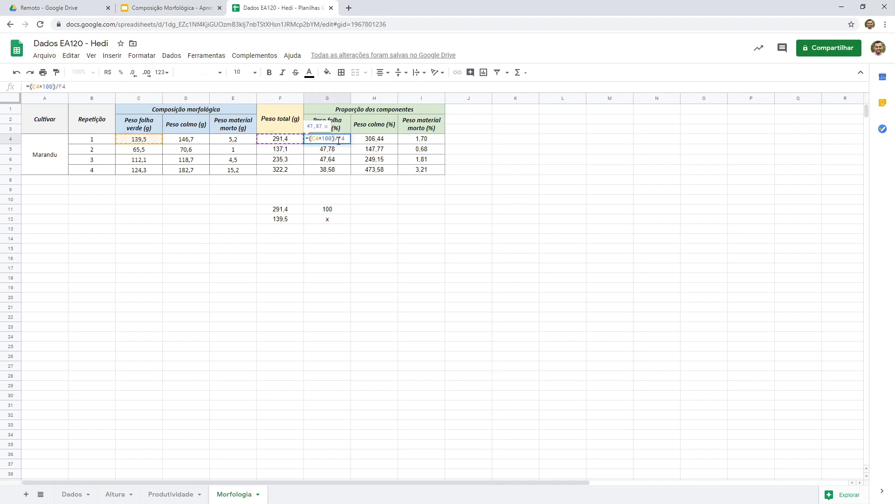
pyautogui.press('Return')
pyautogui.click(360, 140)
pyautogui.doubleClick(360, 139)
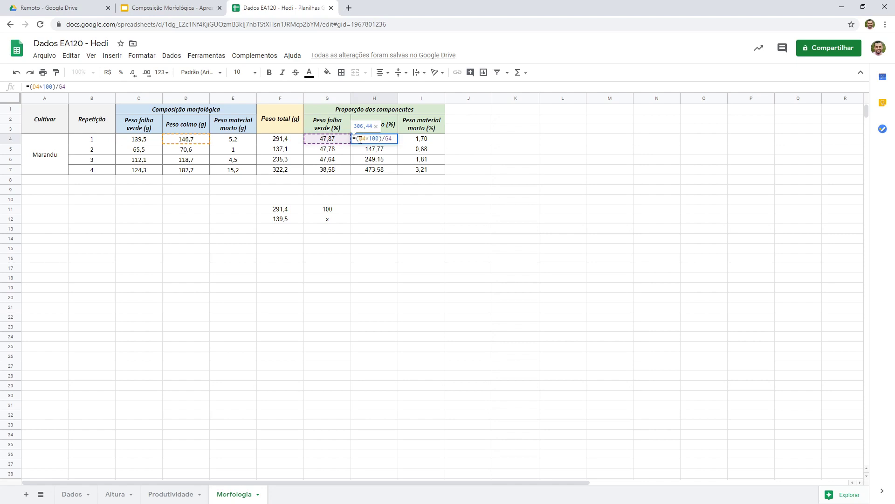
pyautogui.click(360, 139)
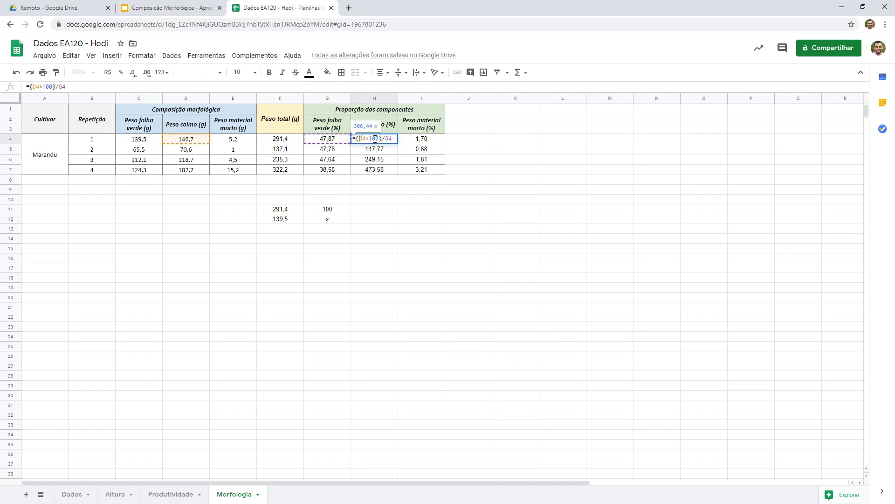
pyautogui.click(389, 139)
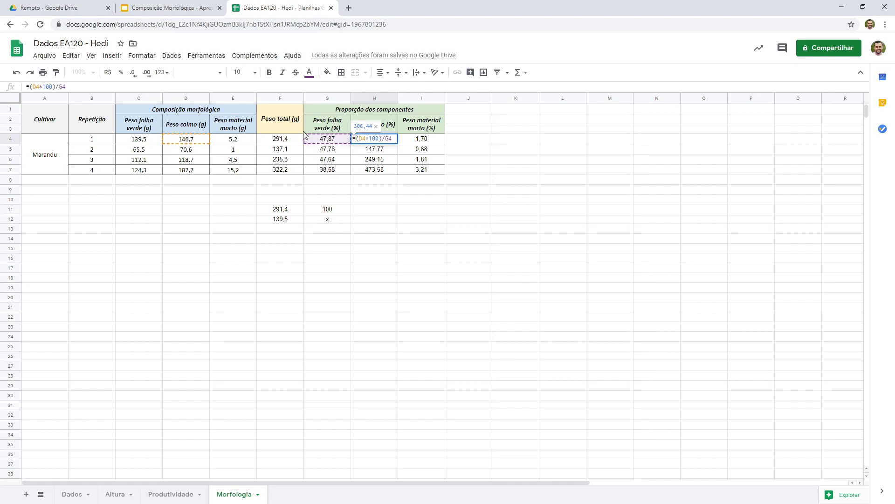
pyautogui.click(327, 139)
pyautogui.press('Right')
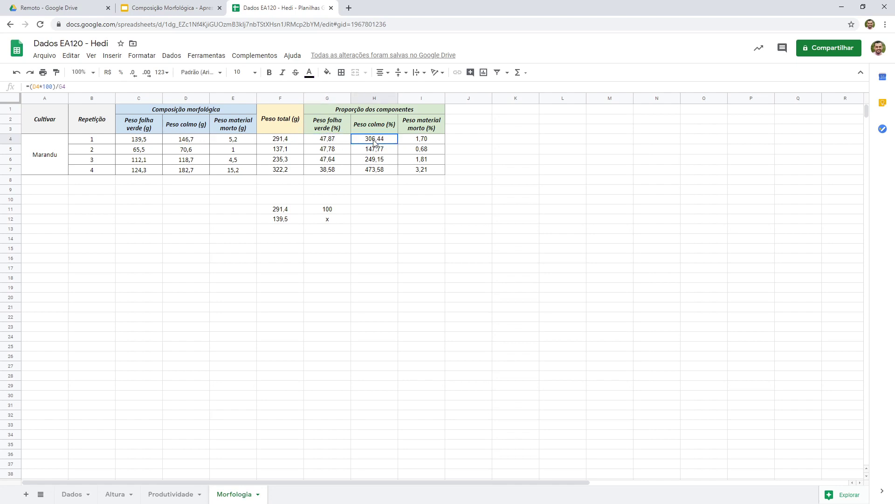
# Try the formula =(D4*100)/F4 in H4 and the same F4 divisor in I4, and undo both edits.
pyautogui.press('F2')
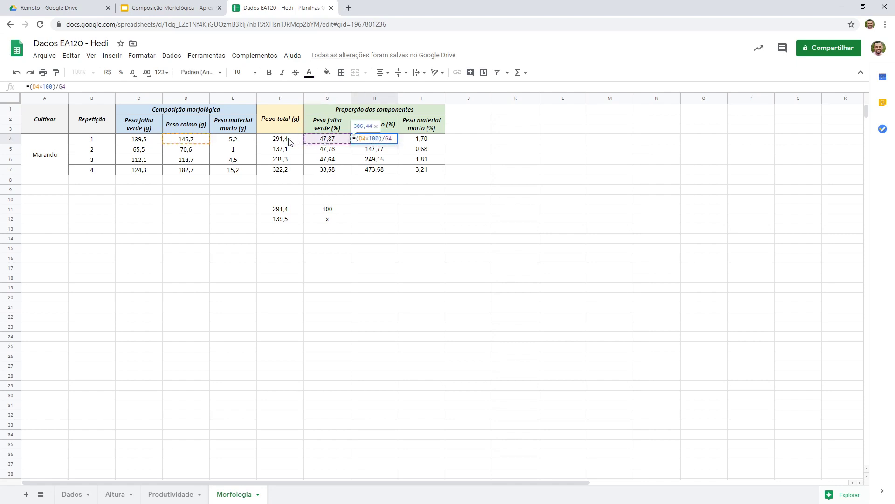
pyautogui.click(390, 139)
pyautogui.press('BackSpace')
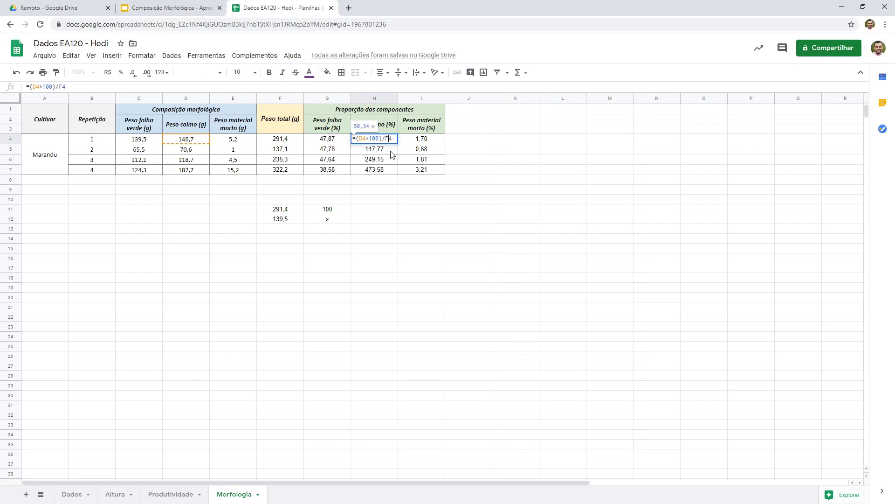
pyautogui.write('F')
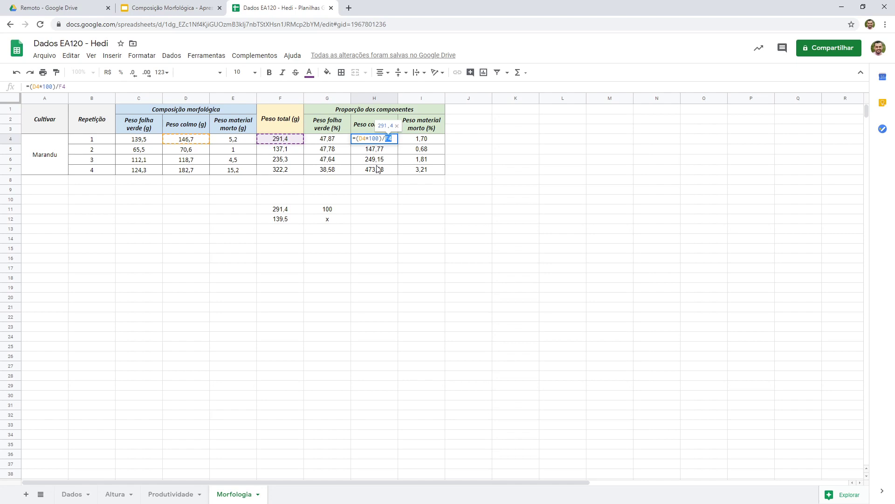
pyautogui.press('Return')
pyautogui.doubleClick(417, 140)
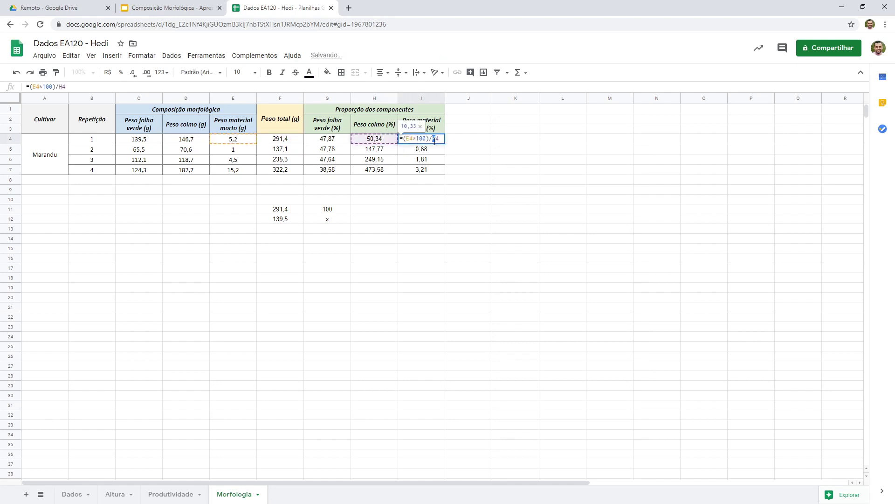
pyautogui.press('Return')
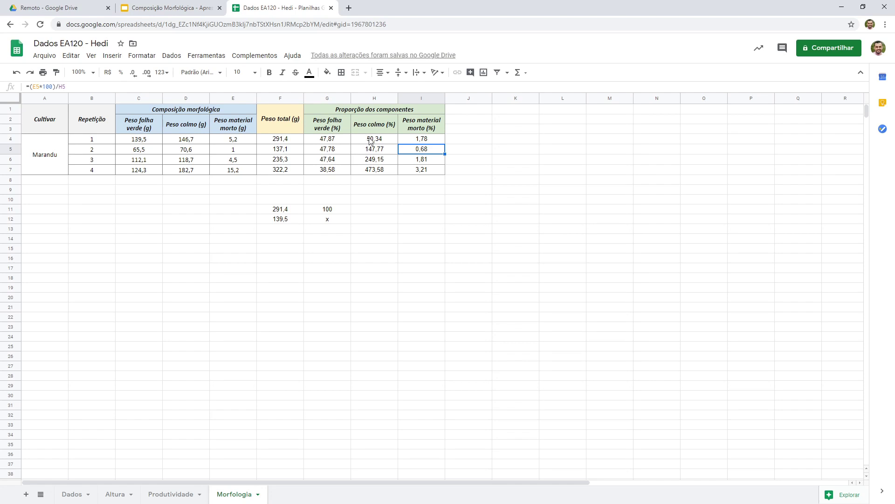
pyautogui.hotkey('ctrl', 'z')
pyautogui.hotkey('ctrl', 'z')
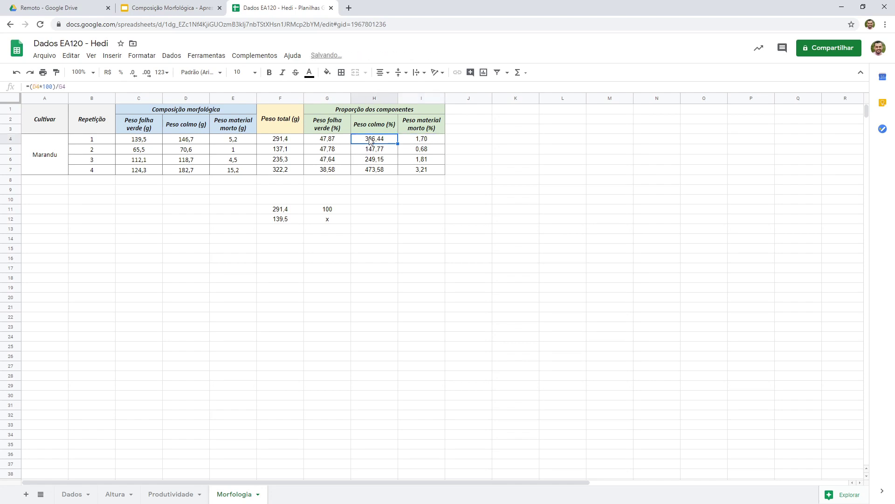
# Lock the total weight column in G4 by changing the formula to =(C4*100)/$F4.
pyautogui.doubleClick(337, 138)
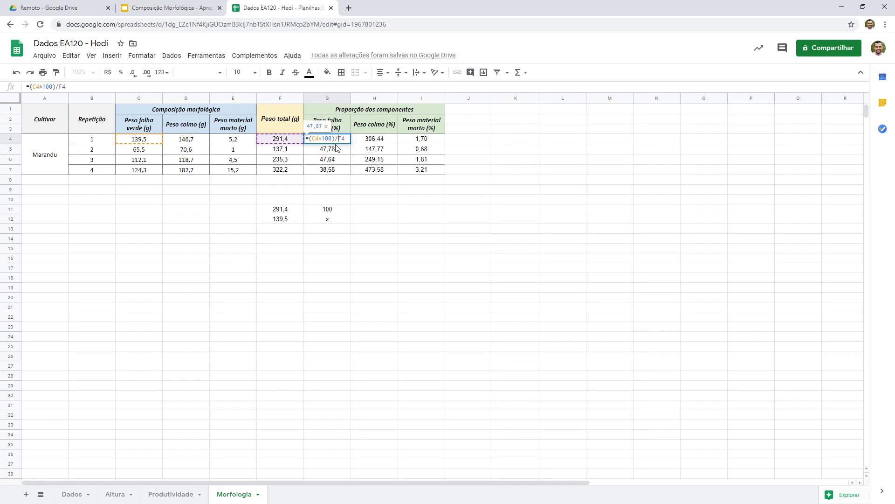
pyautogui.write('$')
pyautogui.hotkey('shift', 'Left')
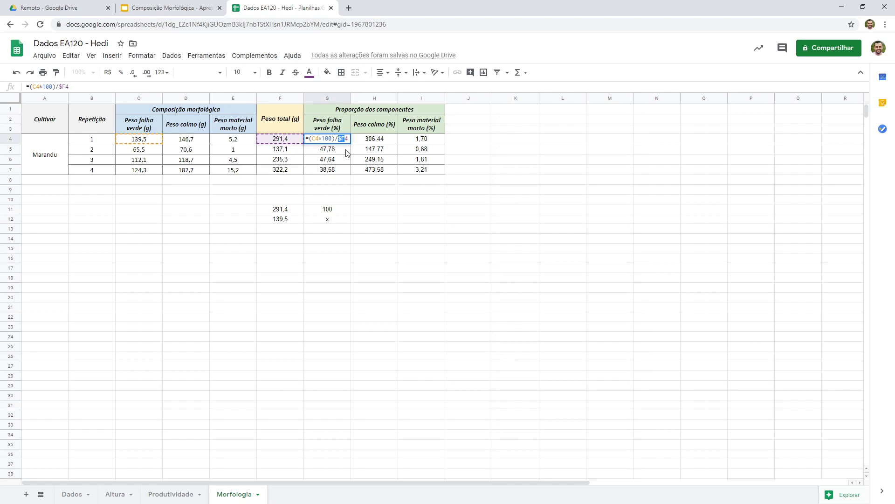
pyautogui.press('Return')
# Fill the G4 formula down to G7 and across to column I.
pyautogui.click(347, 141)
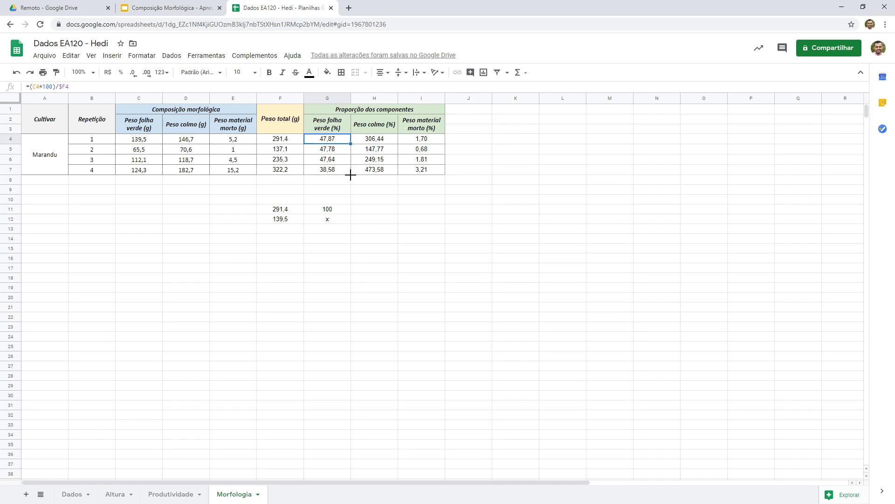
pyautogui.moveTo(350, 175); pyautogui.dragTo(350, 175)
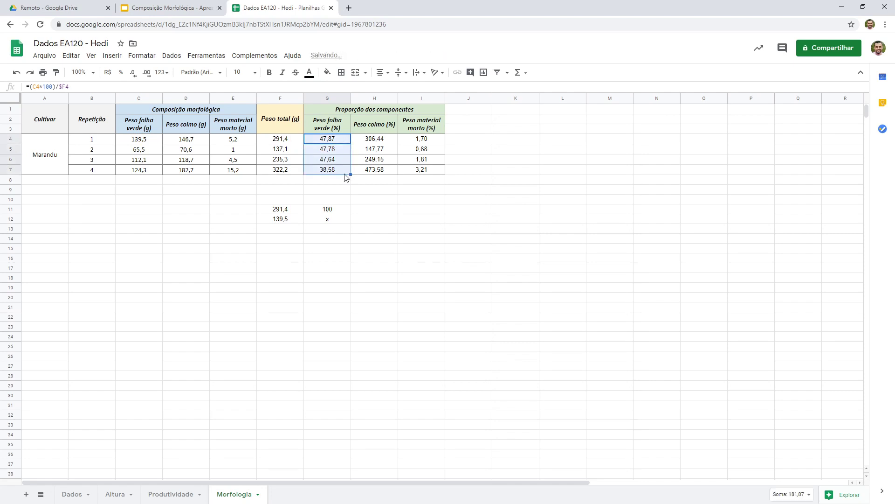
pyautogui.moveTo(439, 174); pyautogui.dragTo(441, 175)
# Examine the filled formulas in H4 and I4 to check their weight and total weight references.
pyautogui.click(383, 141)
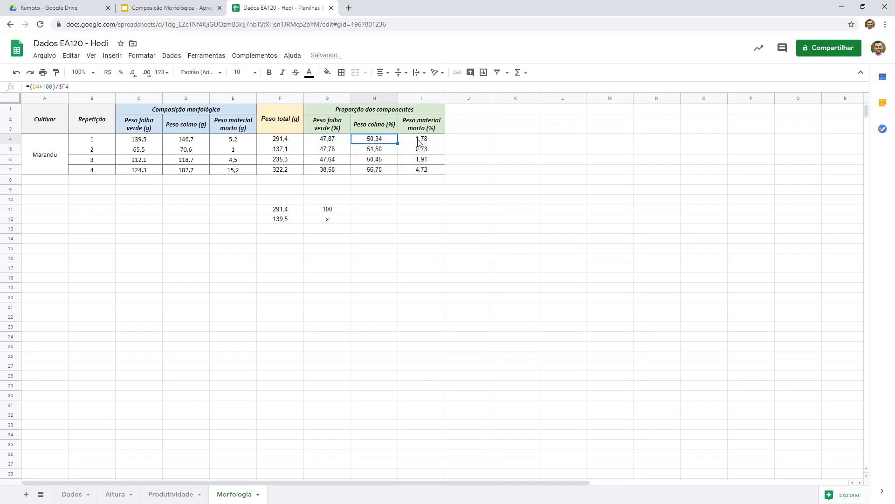
pyautogui.click(419, 141)
pyautogui.click(368, 140)
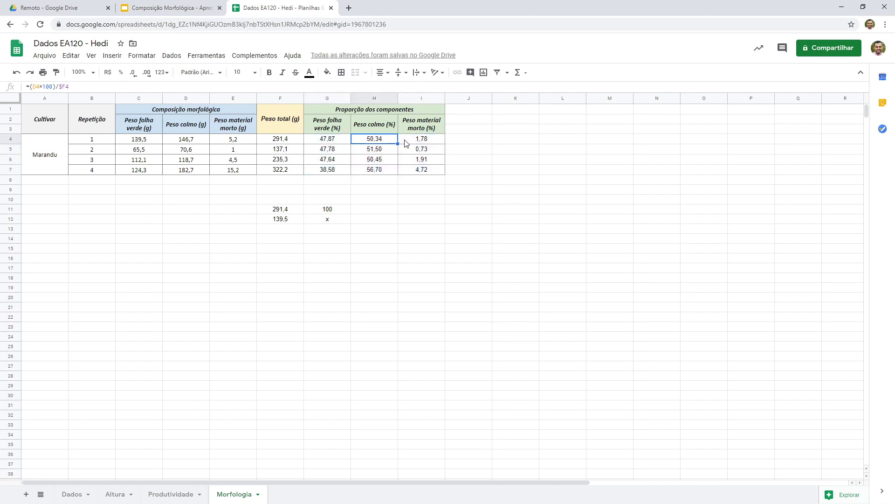
pyautogui.doubleClick(390, 139)
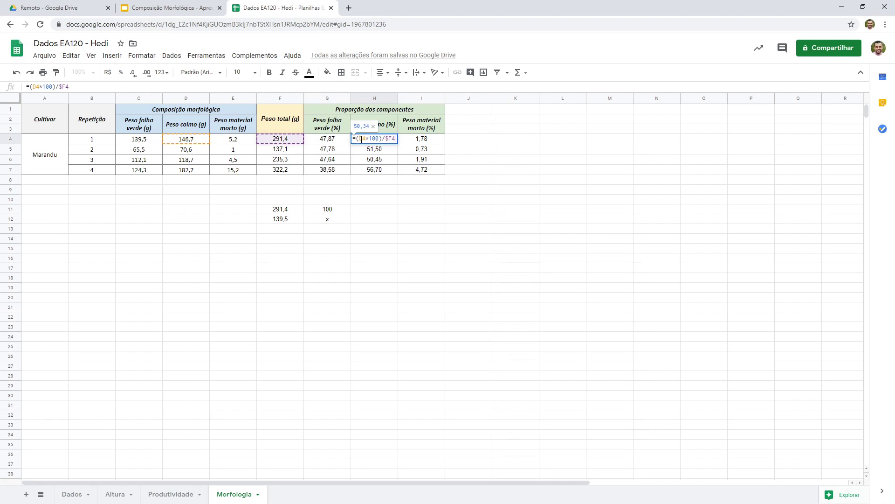
pyautogui.press('Escape')
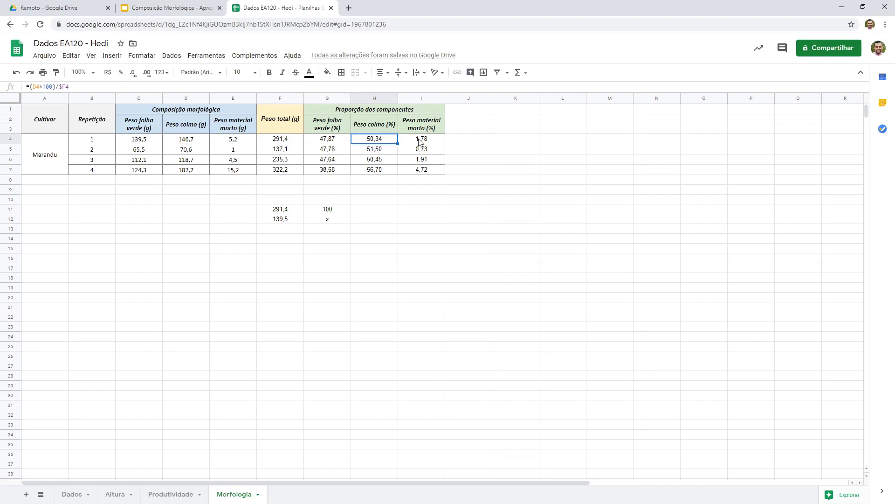
pyautogui.doubleClick(419, 139)
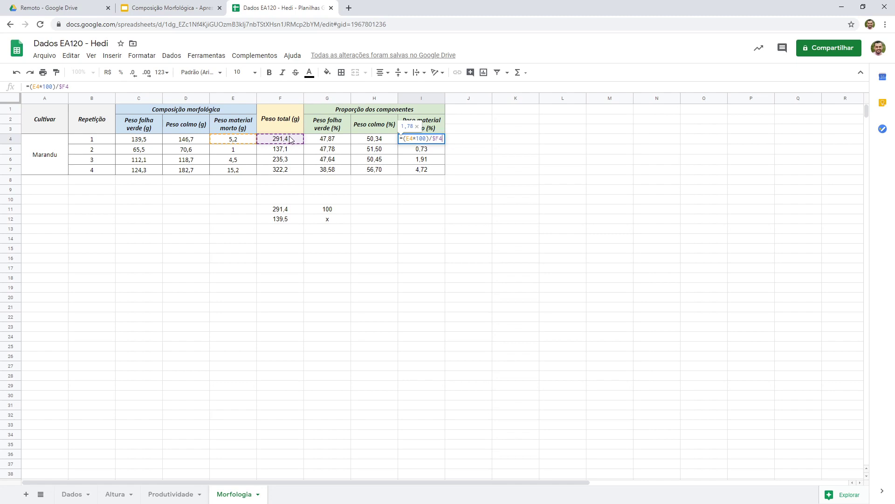
# Try the fully locked formula =(C4*100)/$F$4 in G4, fill it down to G7, and inspect G7's references.
pyautogui.click(313, 142)
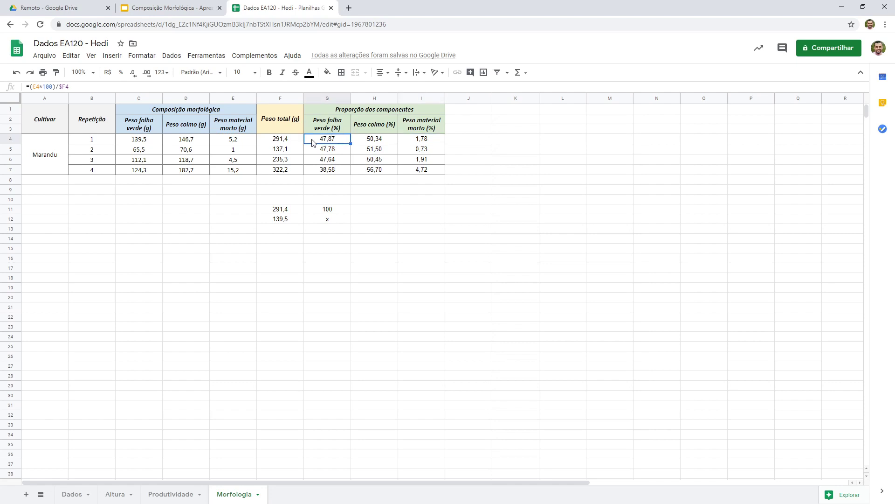
pyautogui.doubleClick(314, 142)
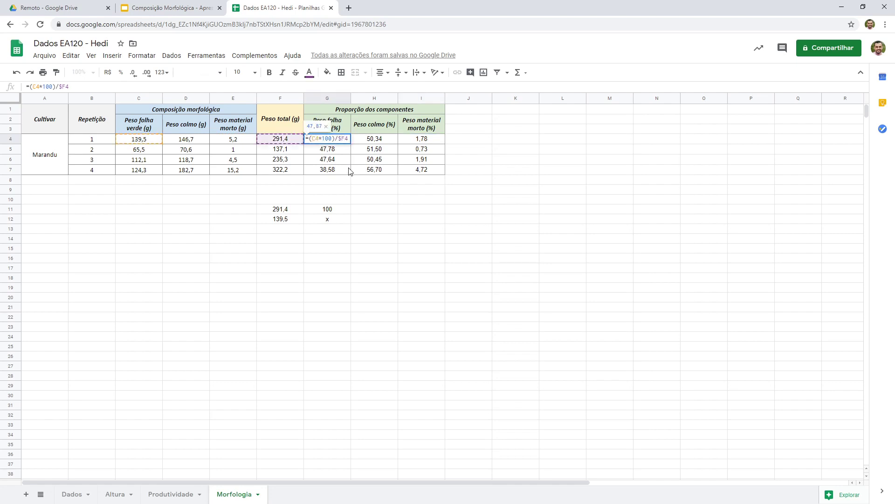
pyautogui.write('$')
pyautogui.press('Return')
pyautogui.click(345, 140)
pyautogui.moveTo(351, 144); pyautogui.dragTo(353, 171)
pyautogui.doubleClick(344, 171)
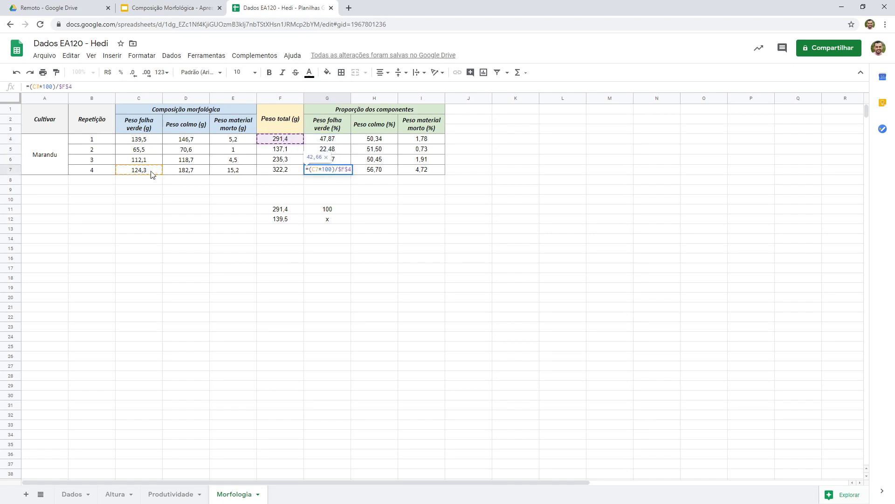
pyautogui.press('Escape')
# Restore G4 to =(C4*100)/$F4 with only the column locked and fill it down to G7.
pyautogui.doubleClick(336, 139)
pyautogui.click(348, 139)
pyautogui.press('BackSpace')
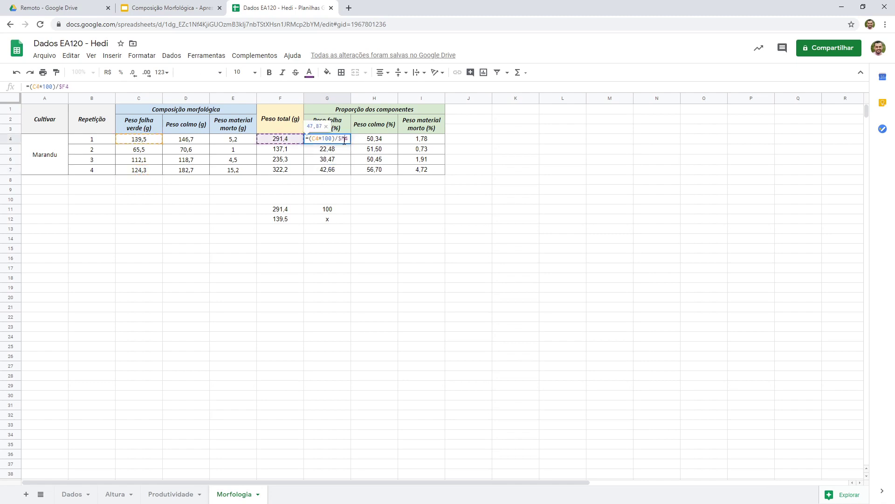
pyautogui.moveTo(345, 139); pyautogui.dragTo(338, 139)
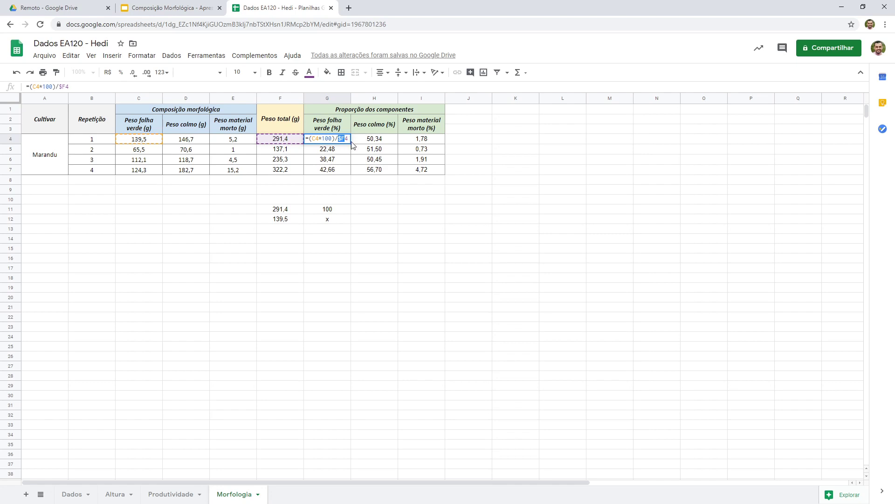
pyautogui.press('Return')
pyautogui.press('Up')
pyautogui.moveTo(351, 150); pyautogui.dragTo(350, 171)
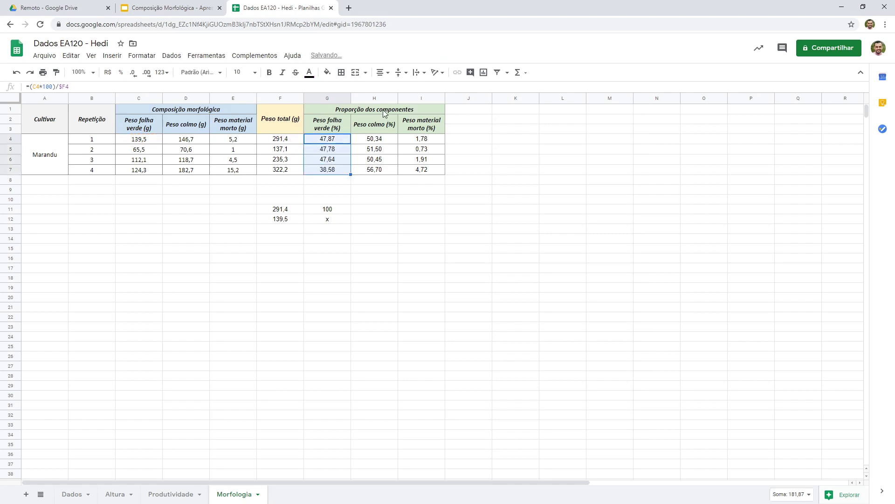
# Copy the Proporção dos componentes header block from G1:I3 and paste it starting at J1.
pyautogui.moveTo(368, 115); pyautogui.dragTo(371, 110)
pyautogui.hotkey('ctrl', 'c')
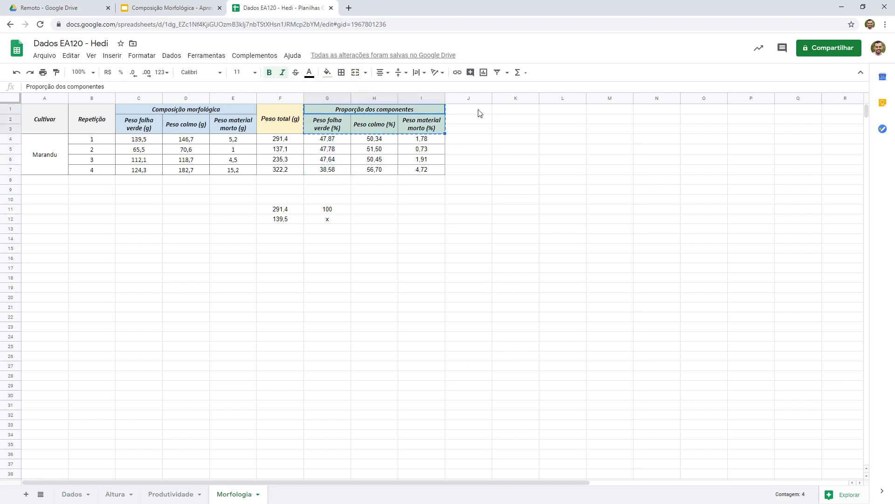
pyautogui.click(480, 112)
pyautogui.hotkey('ctrl', 'v')
# Rename the copied block's title in J1 to "Proporção média dos componentes".
pyautogui.doubleClick(507, 113)
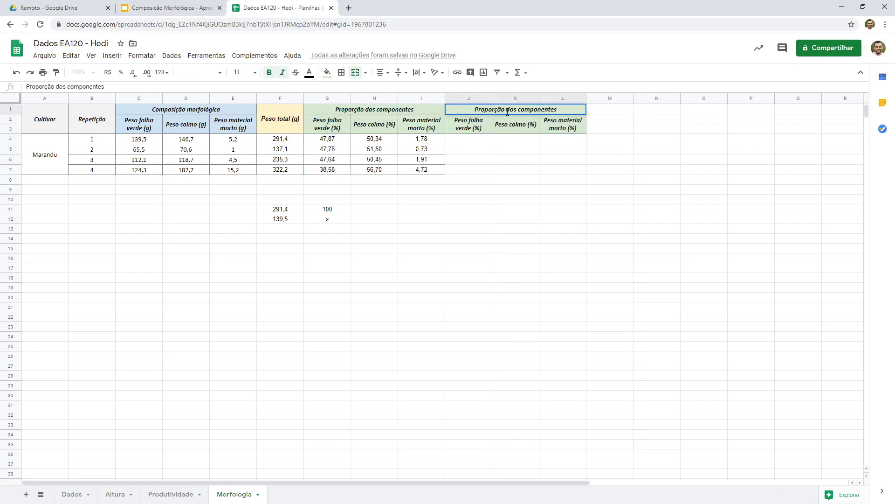
pyautogui.write('médo')
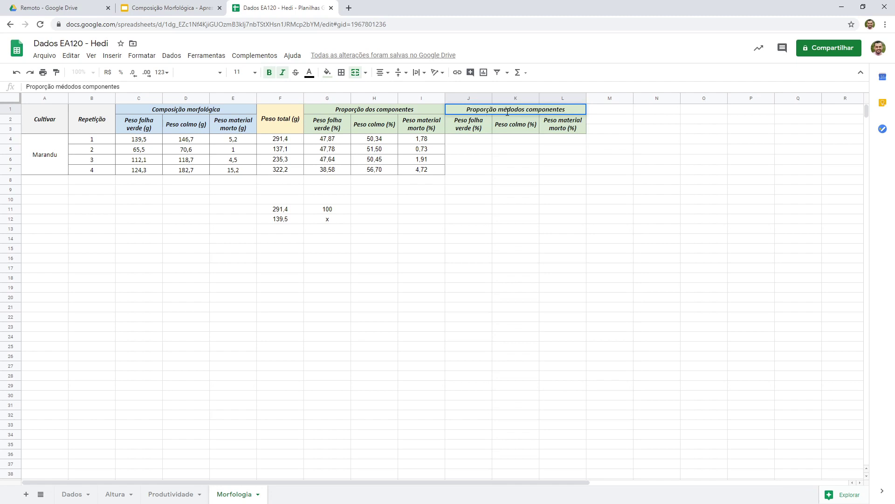
pyautogui.press('BackSpace')
pyautogui.write('ia')
pyautogui.press('Return')
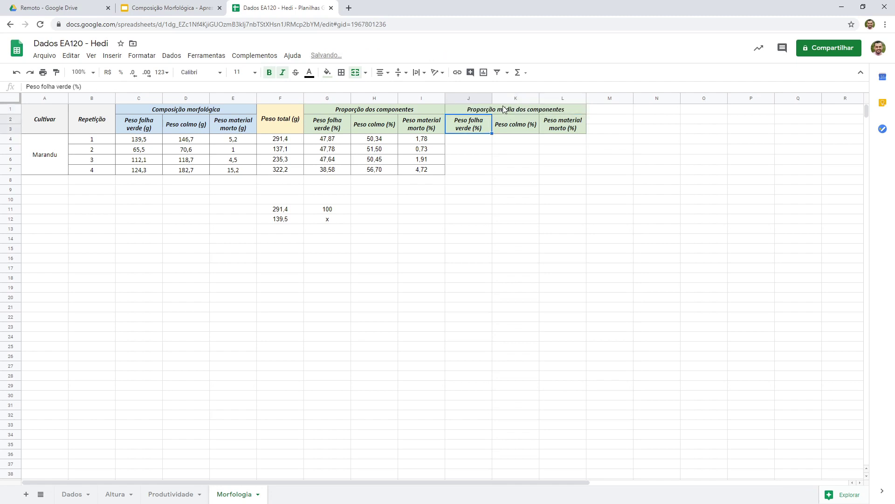
# Fill the Proporção média dos componentes header block J1:L3 with light magenta.
pyautogui.moveTo(503, 109); pyautogui.dragTo(560, 129)
pyautogui.click(328, 72)
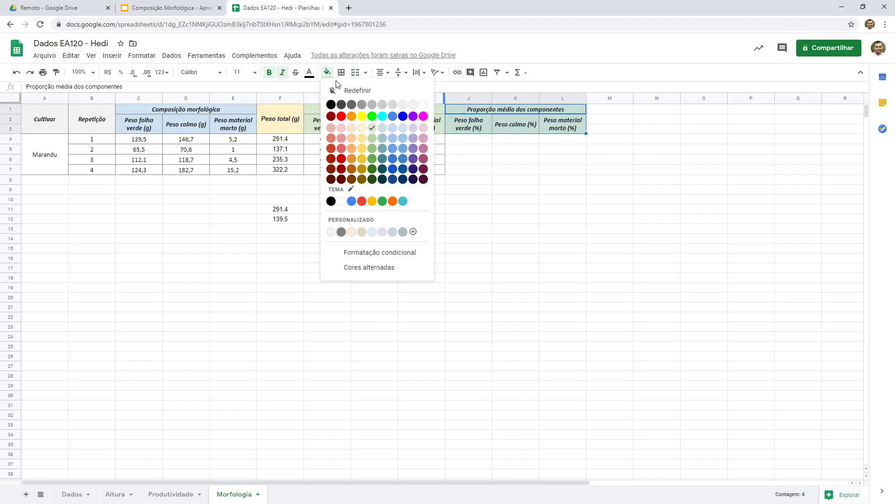
pyautogui.click(423, 127)
# Add borders to cells J4:L7 and centre them horizontally and vertically.
pyautogui.moveTo(484, 137); pyautogui.dragTo(578, 174)
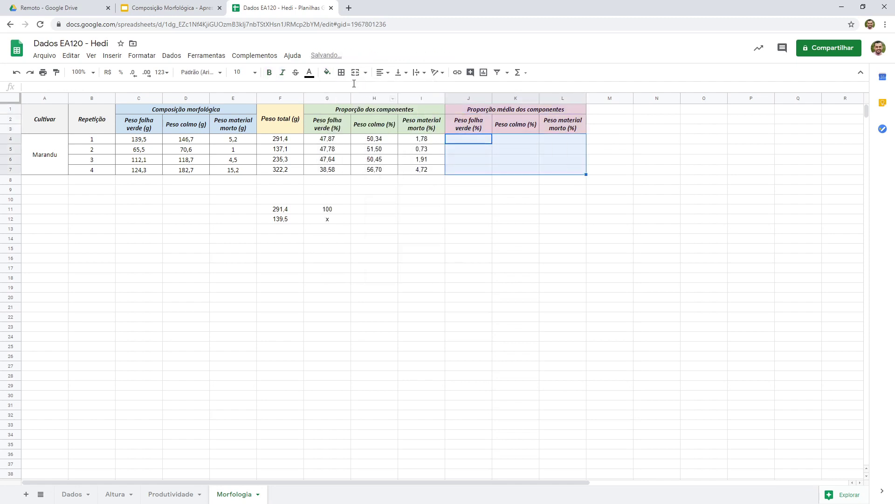
pyautogui.click(382, 72)
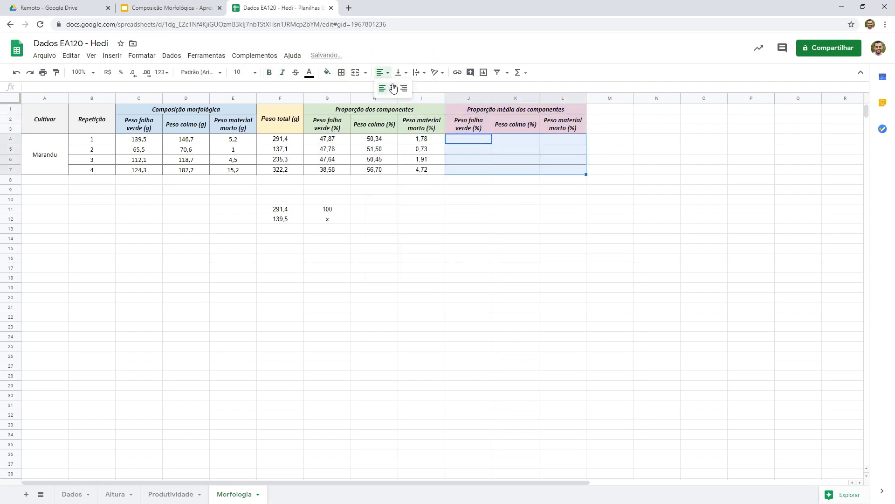
pyautogui.click(393, 88)
pyautogui.click(400, 73)
pyautogui.click(410, 88)
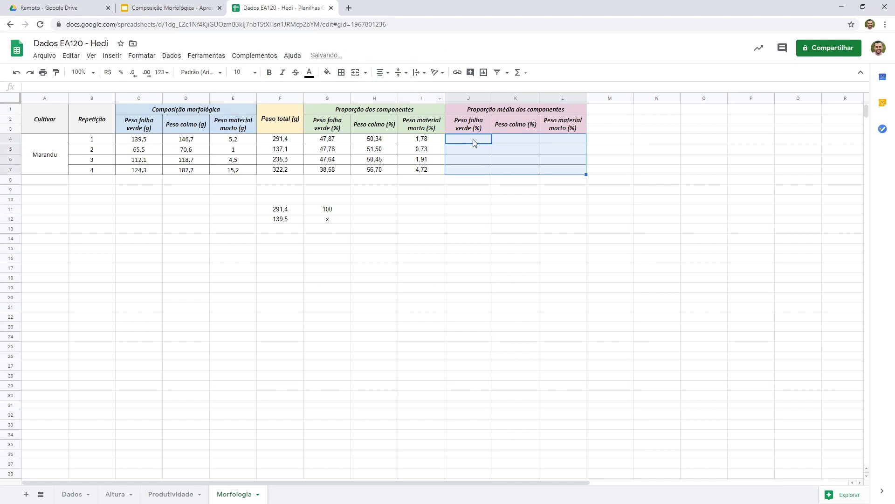
# Merge J4:J7 and enter =MÉDIA(G4:G7) to average the green leaf percentages.
pyautogui.moveTo(475, 143); pyautogui.dragTo(473, 172)
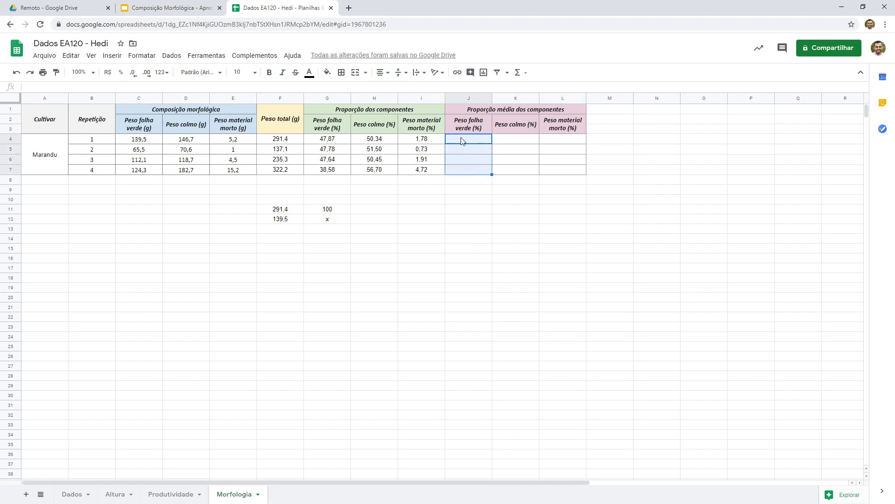
pyautogui.click(355, 72)
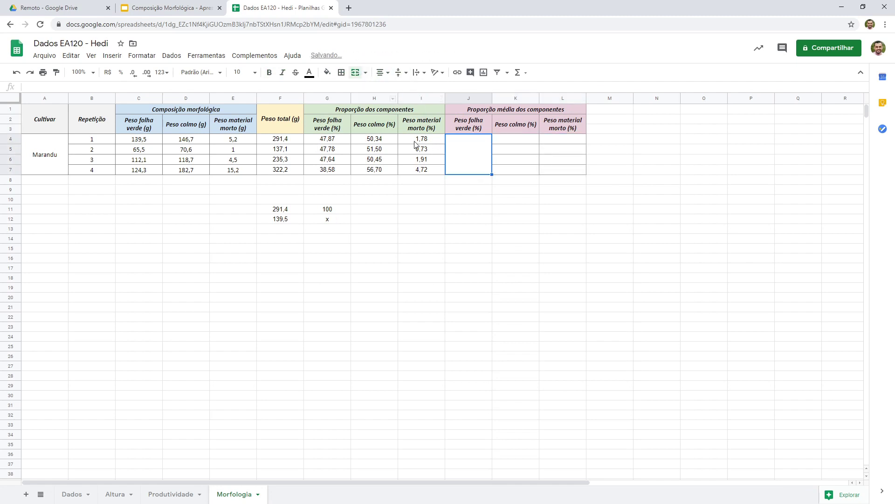
pyautogui.doubleClick(450, 153)
pyautogui.write('=mé')
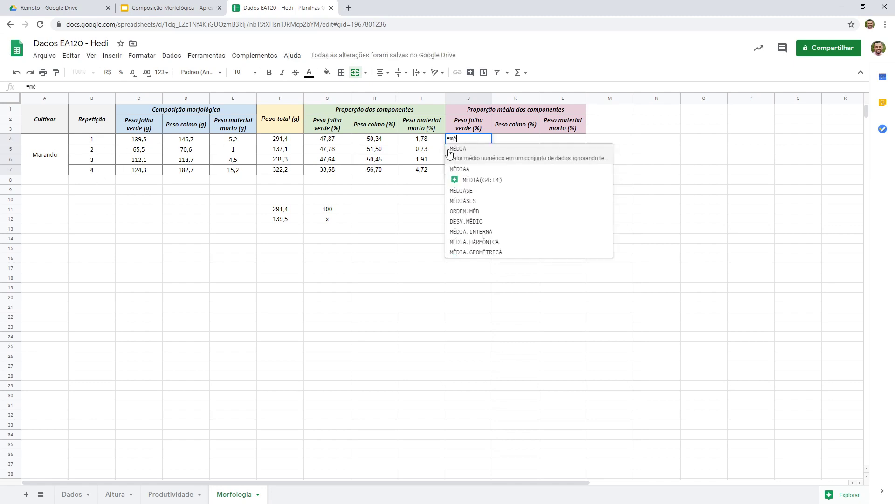
pyautogui.click(450, 149)
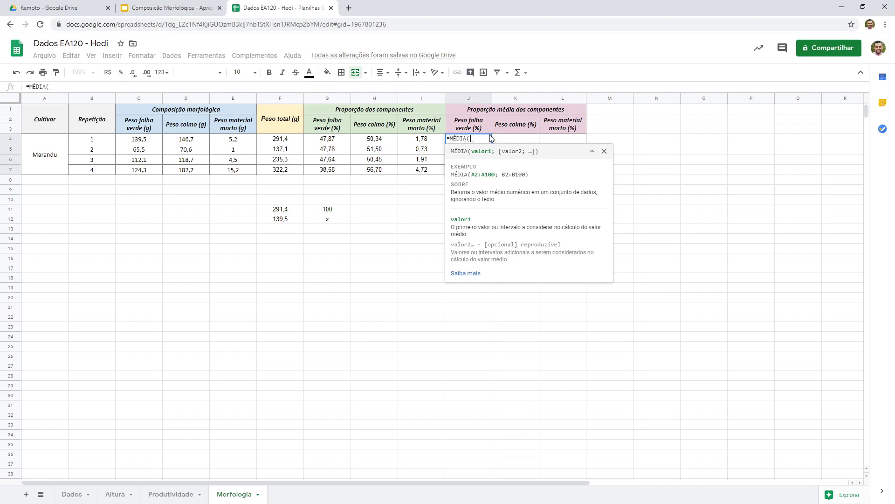
pyautogui.moveTo(331, 138); pyautogui.dragTo(329, 170)
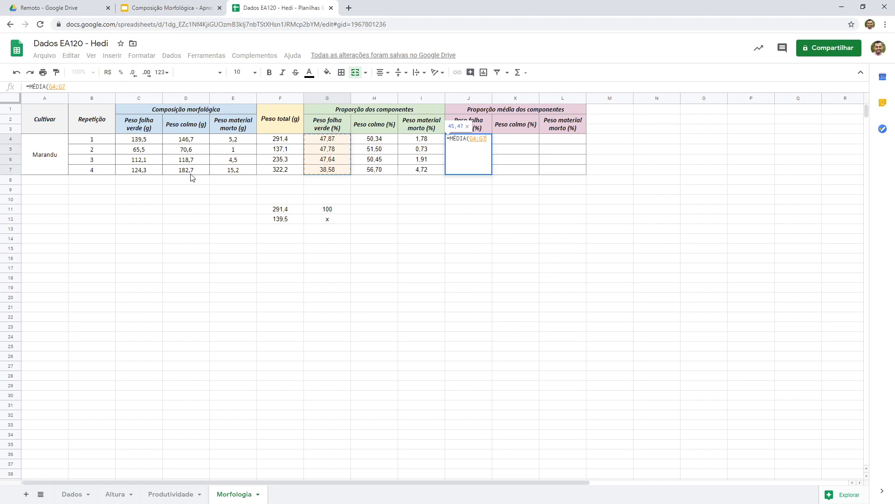
pyautogui.press('Return')
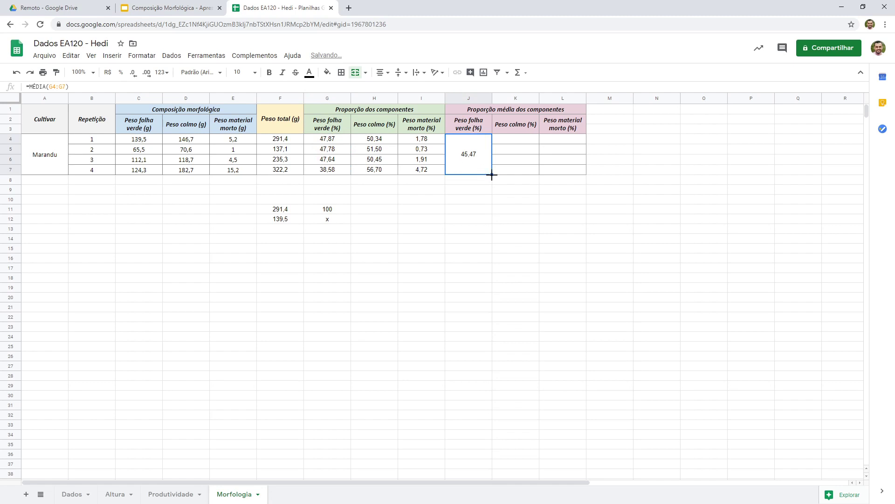
# Fill the merged average formula in J4 across to column L.
pyautogui.moveTo(557, 176); pyautogui.dragTo(589, 178)
pyautogui.hotkey('ctrl', 'z')
pyautogui.moveTo(492, 175); pyautogui.dragTo(569, 164)
# Inspect the ranges referenced by the average formulas in L4, J4 and K4.
pyautogui.doubleClick(565, 157)
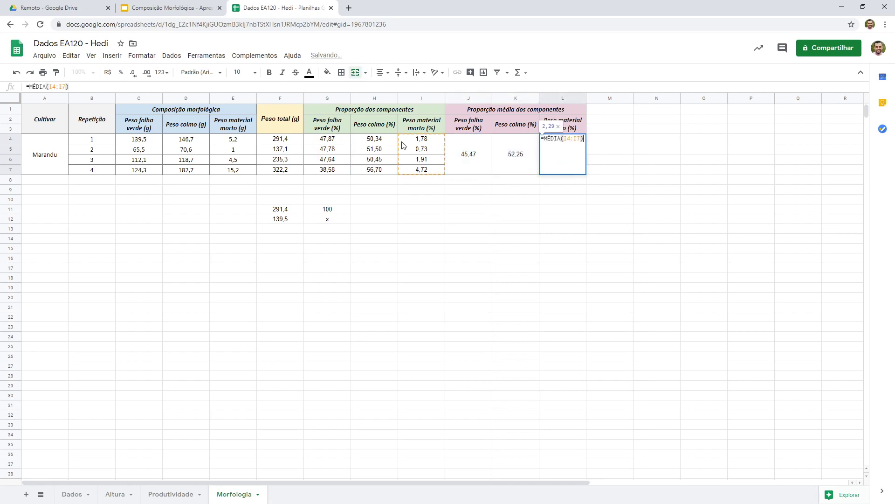
pyautogui.press('Escape')
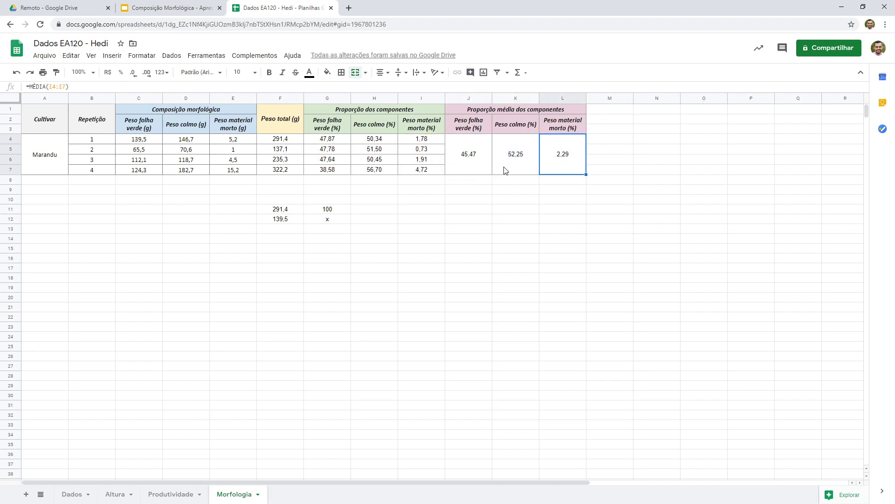
pyautogui.doubleClick(473, 154)
pyautogui.press('Escape')
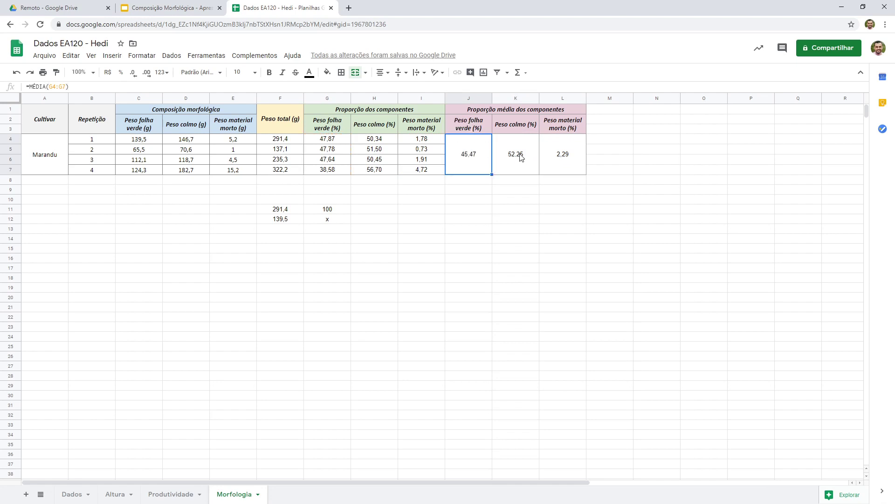
pyautogui.doubleClick(520, 154)
pyautogui.press('Escape')
pyautogui.click(574, 158)
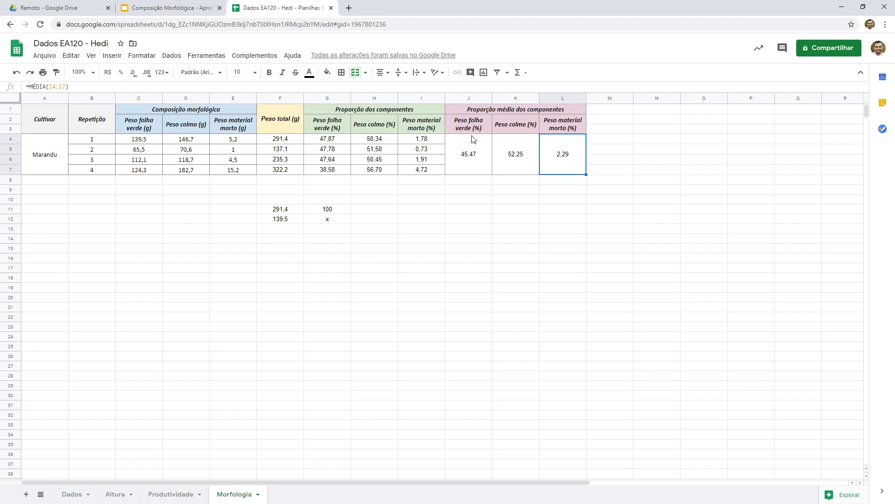
# Switch to the Composição Morfológica presentation and review the Relação folha/colmo formula and worked example on slides 9 to 11.
pyautogui.click(197, 5)
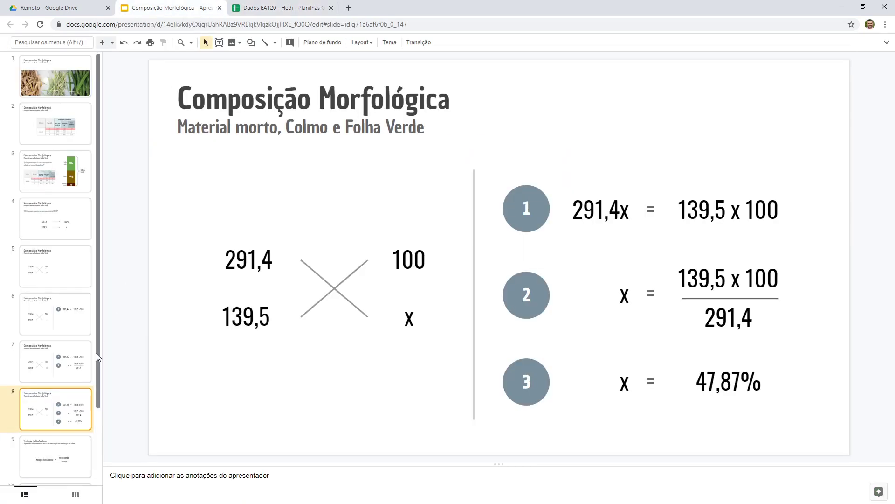
pyautogui.click(71, 448)
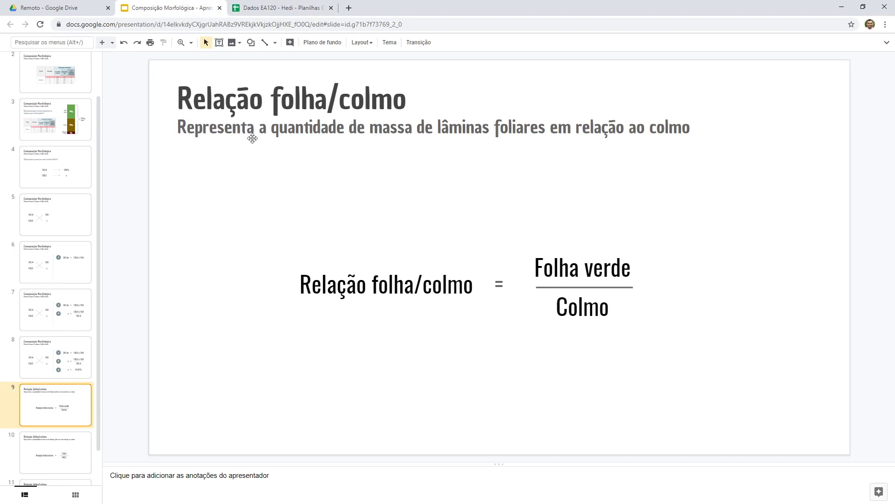
pyautogui.press('Down')
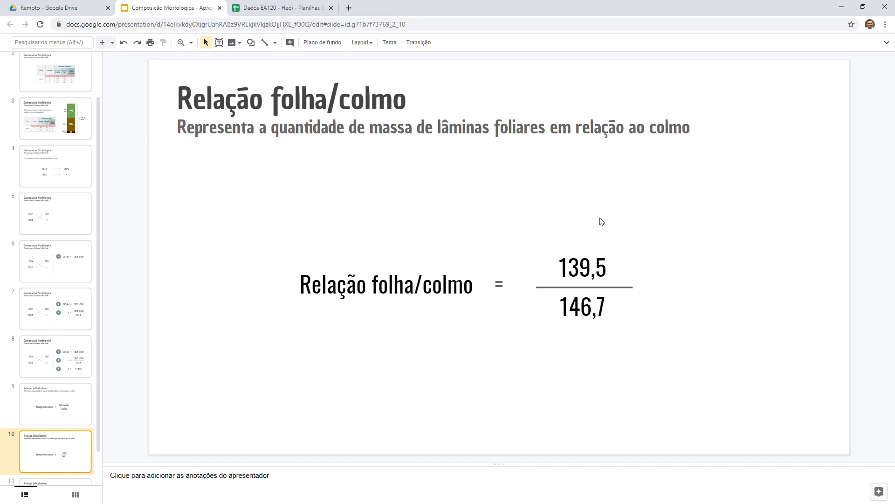
pyautogui.click(70, 405)
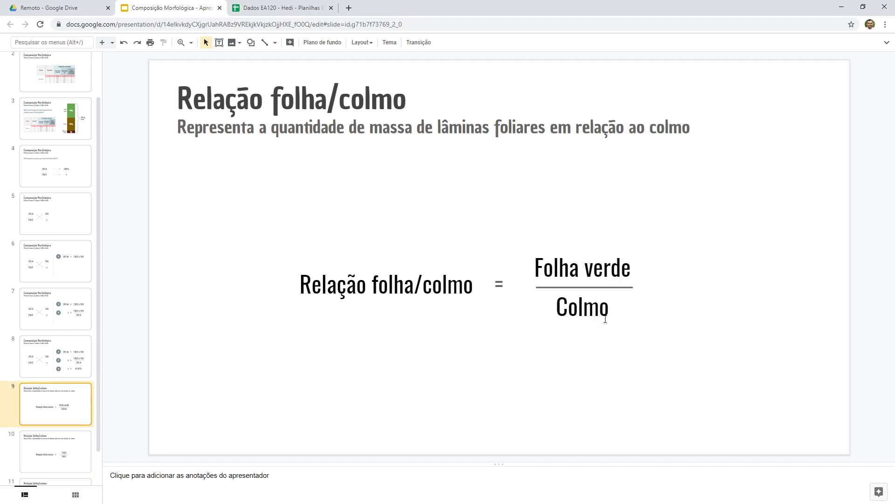
pyautogui.press('Down')
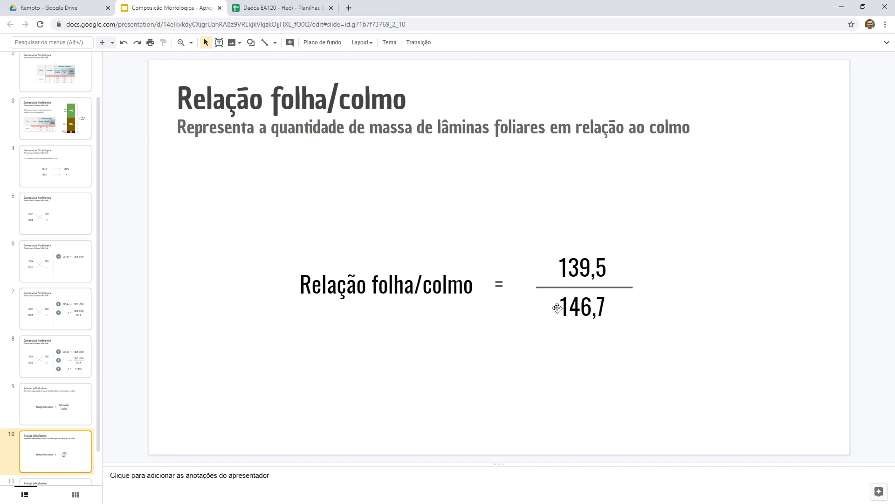
pyautogui.press('Down')
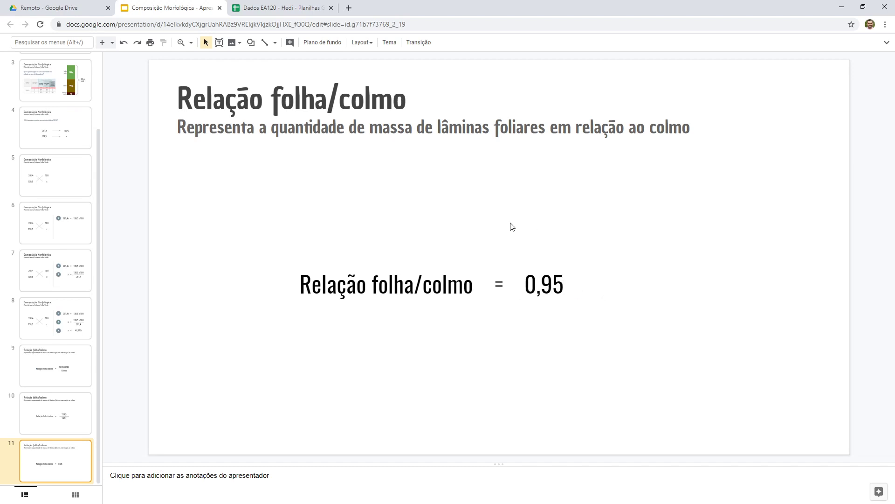
# Return to the Dados EA120 spreadsheet, merge M1:N1 and enter the title "Relação folha colmo".
pyautogui.click(265, 6)
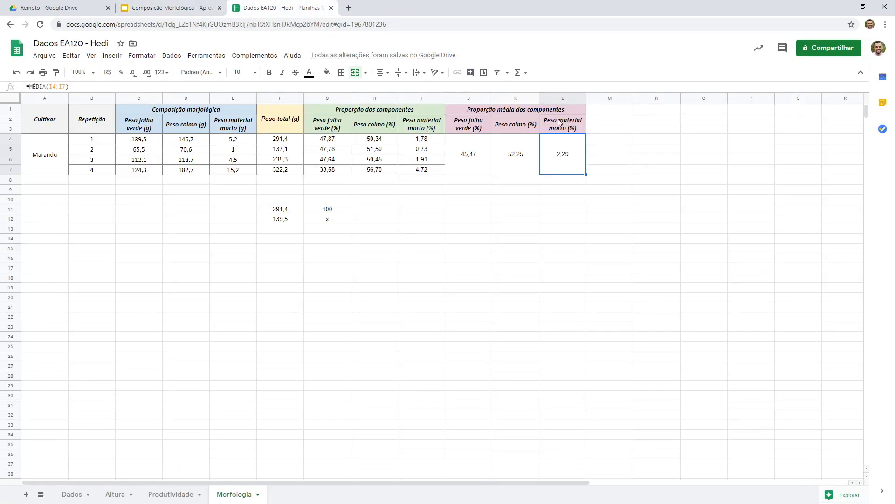
pyautogui.moveTo(602, 109); pyautogui.dragTo(657, 115)
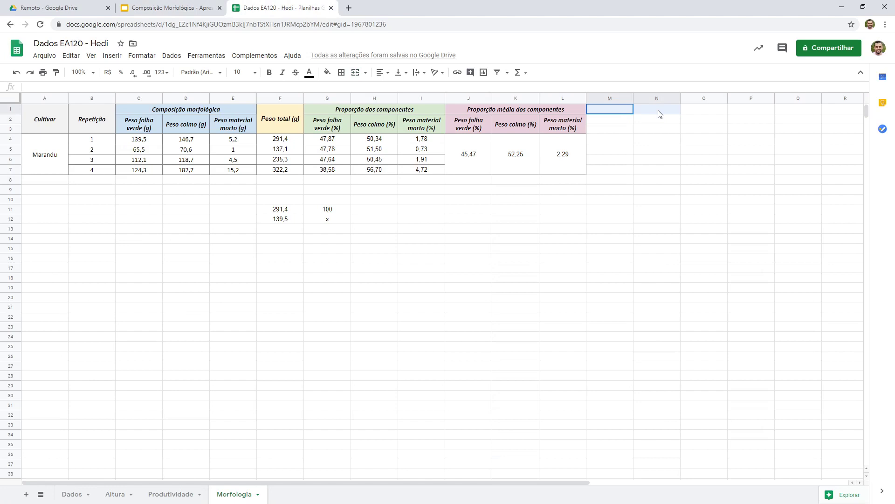
pyautogui.click(355, 72)
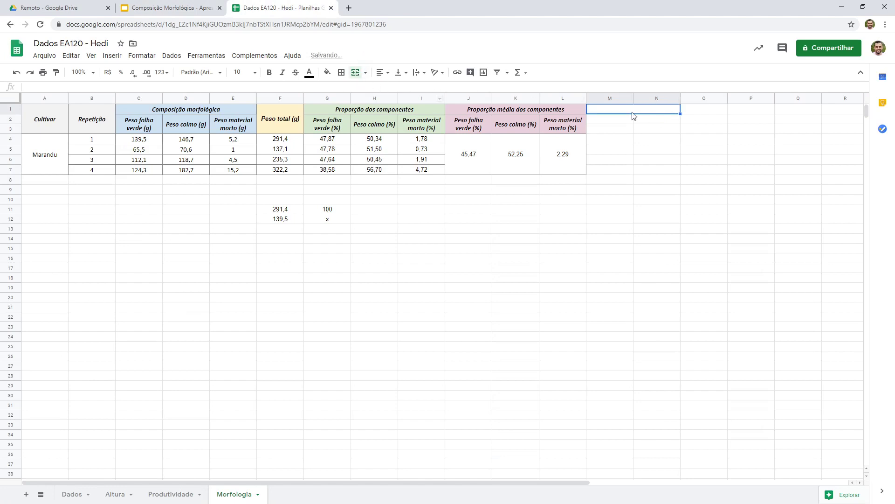
pyautogui.doubleClick(632, 109)
pyautogui.write('Re')
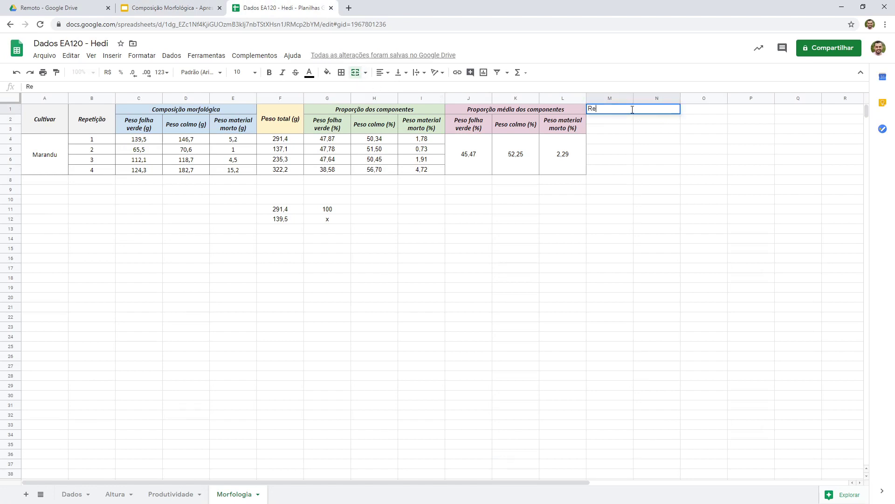
pyautogui.write('lação folha colmo')
# Merge M2:M3 below the Relação folha colmo title and enter the subheader "Repetição".
pyautogui.moveTo(625, 119); pyautogui.dragTo(625, 127)
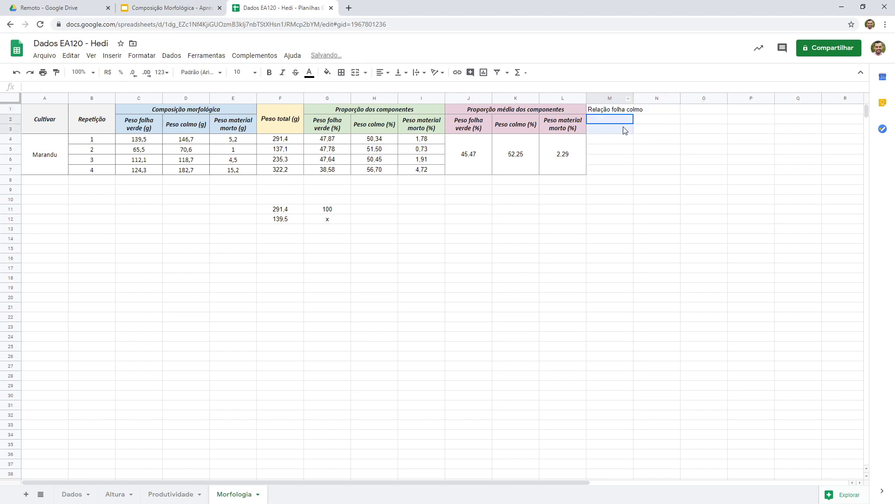
pyautogui.click(356, 73)
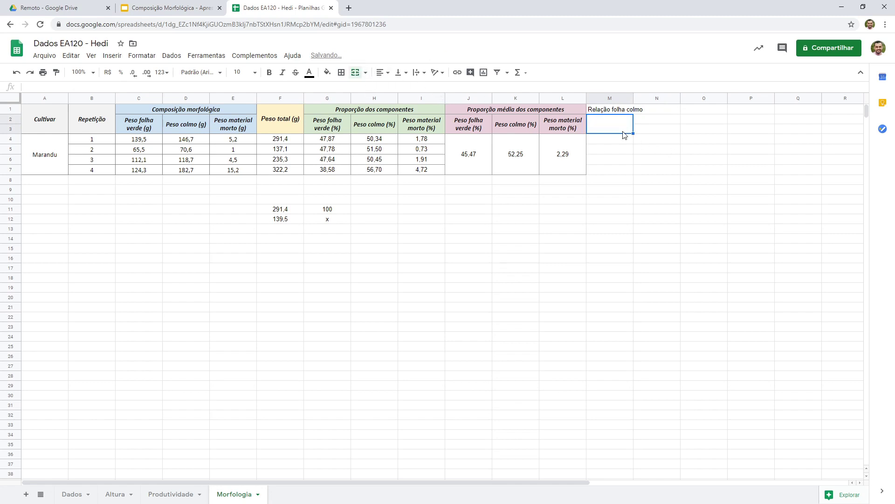
pyautogui.doubleClick(612, 127)
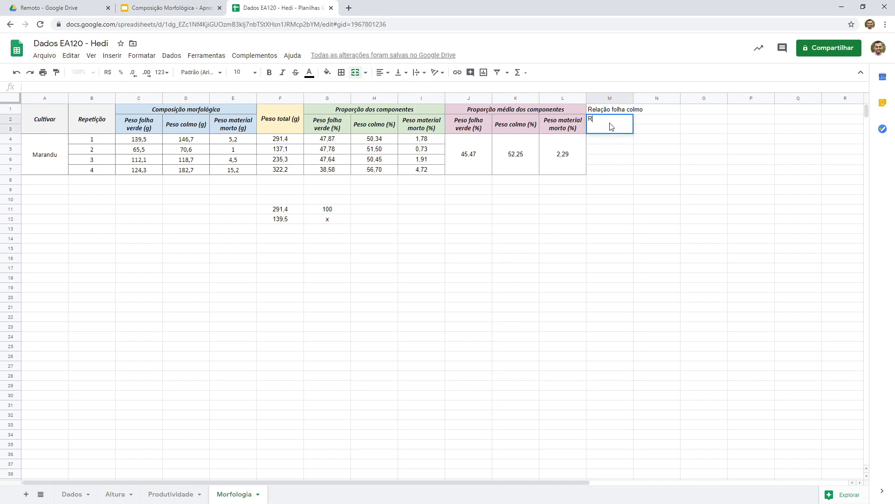
pyautogui.write('Repetição')
pyautogui.press('Return')
# Merge N2:N3 and enter the subheader "Média".
pyautogui.moveTo(664, 120); pyautogui.dragTo(636, 128)
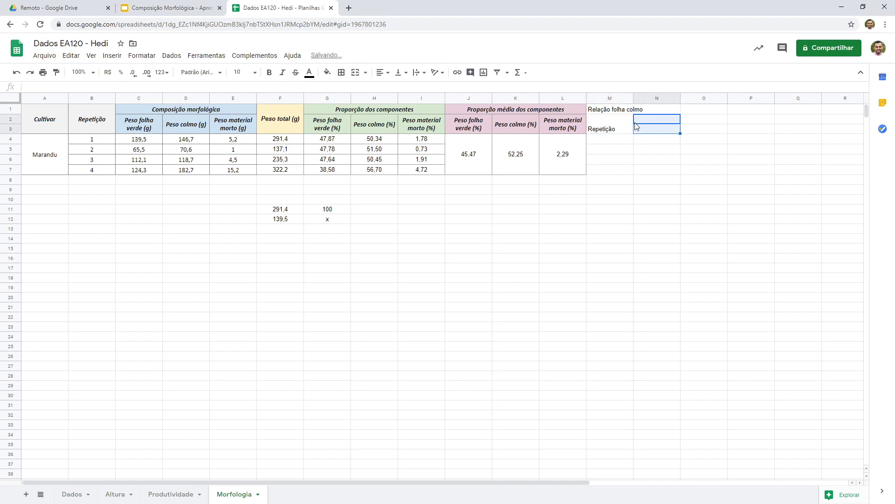
pyautogui.click(359, 76)
pyautogui.doubleClick(656, 128)
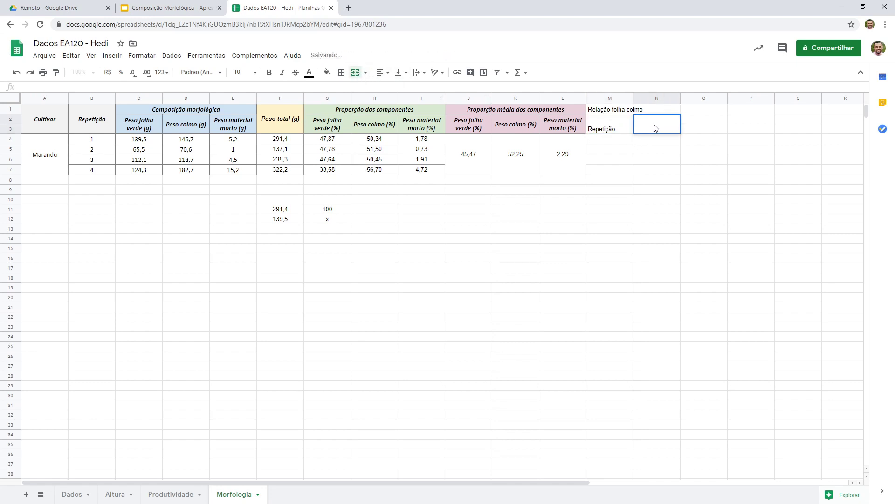
pyautogui.press('Return')
# Format the Relação folha colmo headers in M1:N3 as bold italic, centred horizontally and vertically.
pyautogui.moveTo(637, 111); pyautogui.dragTo(639, 125)
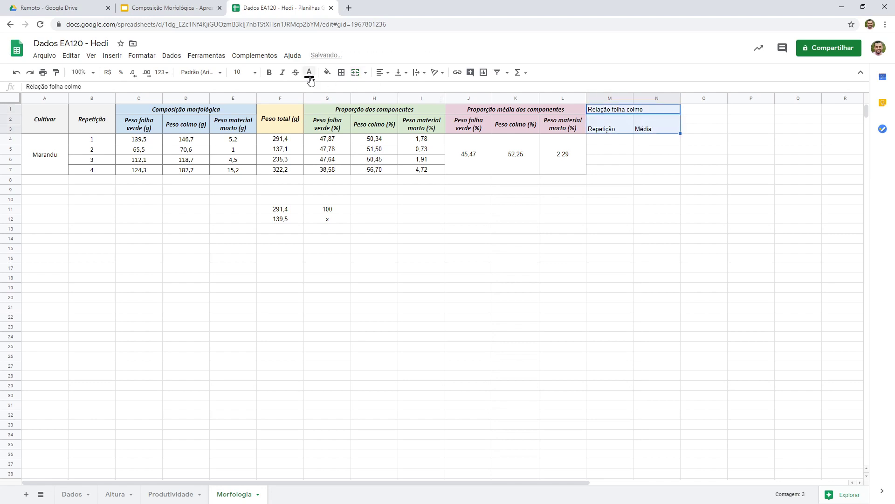
pyautogui.click(269, 73)
pyautogui.click(282, 72)
pyautogui.click(384, 72)
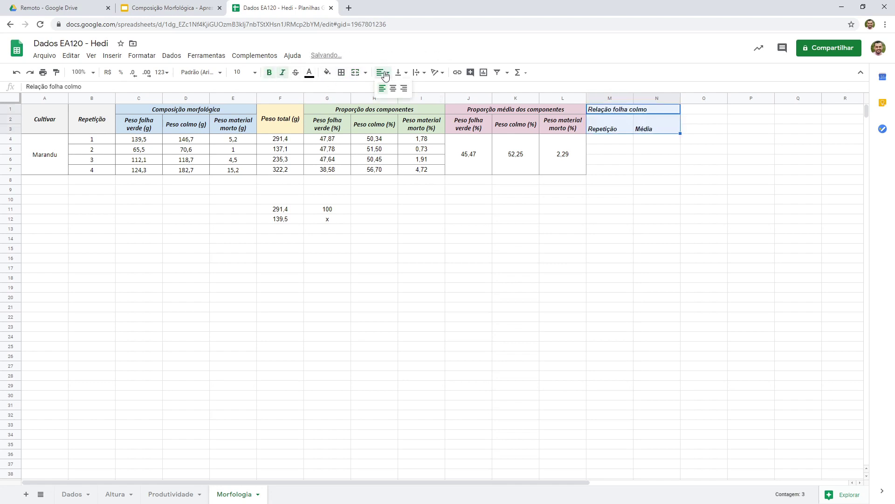
pyautogui.click(393, 89)
pyautogui.click(402, 72)
pyautogui.click(410, 89)
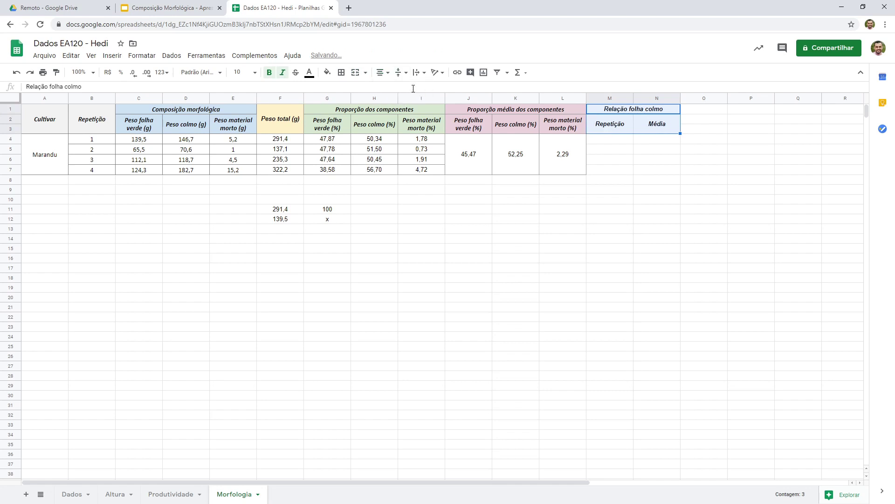
# Fill the Relação folha colmo headers with light orange and apply all borders to M1:N7.
pyautogui.click(328, 72)
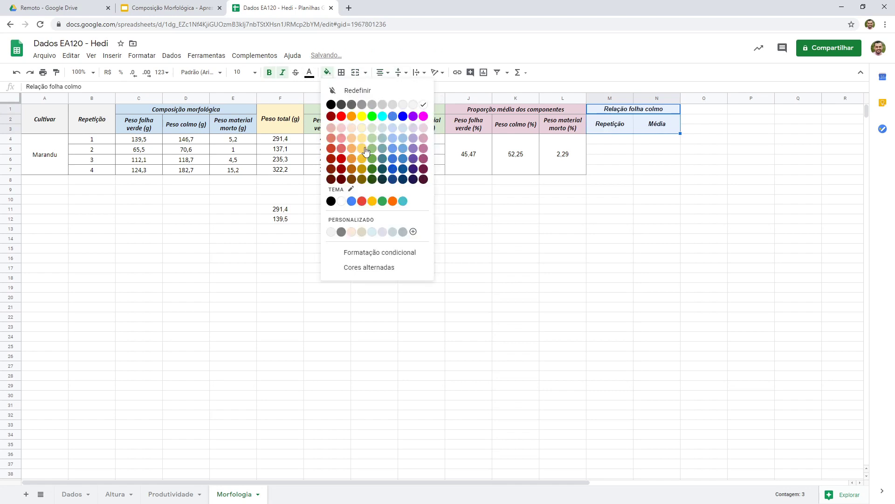
pyautogui.click(353, 130)
pyautogui.moveTo(608, 139); pyautogui.dragTo(606, 109)
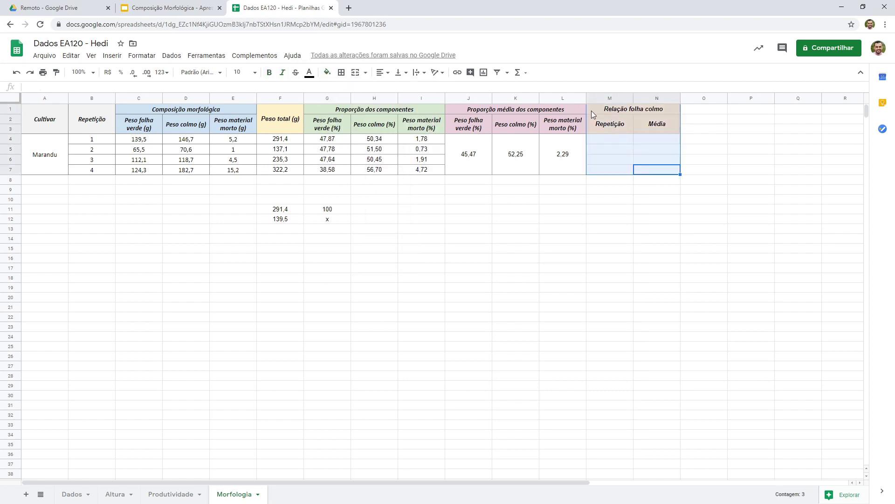
pyautogui.click(342, 73)
pyautogui.click(345, 90)
# Enter the leaf/stem ratio formula =C4/D4 in M4 and fill it down to M7.
pyautogui.click(609, 138)
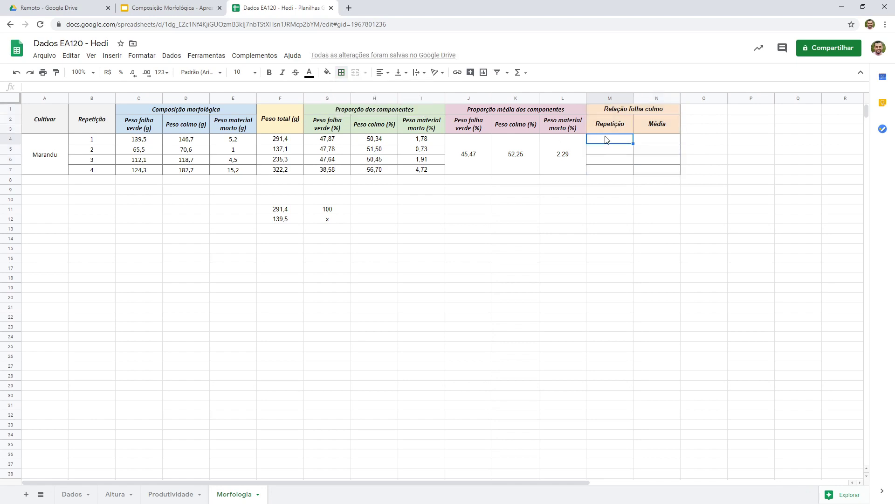
pyautogui.write('=')
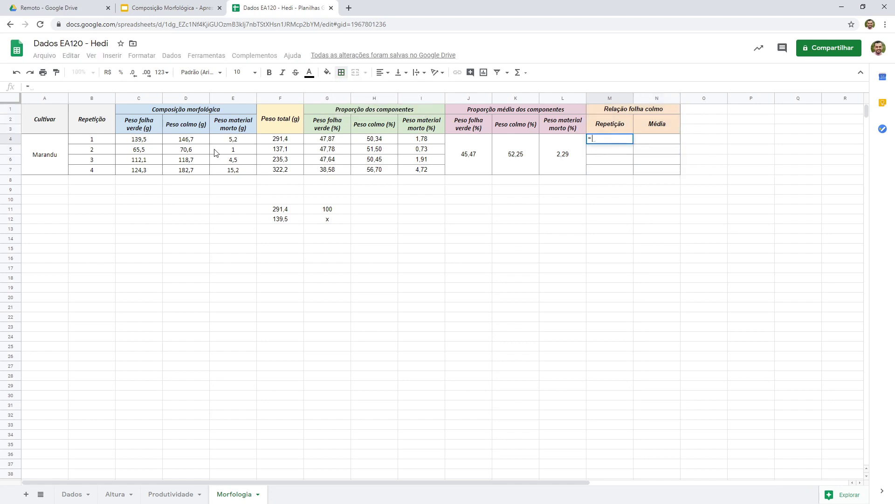
pyautogui.click(150, 143)
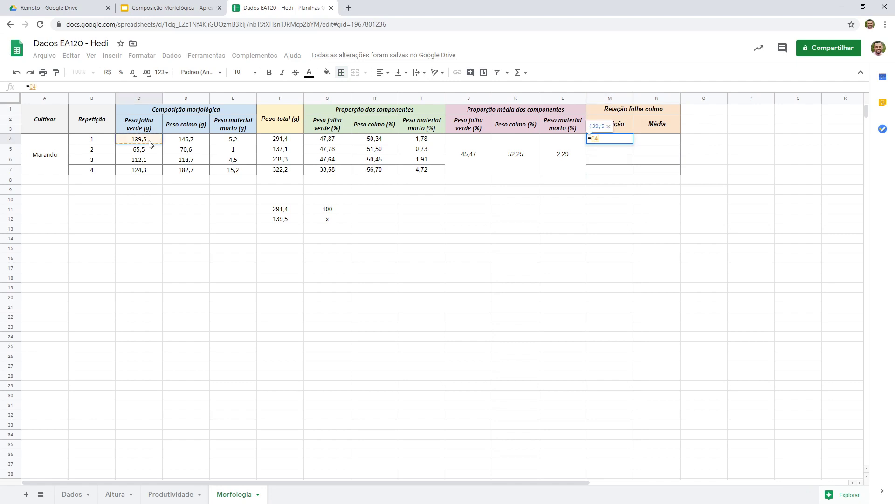
pyautogui.write('/')
pyautogui.click(189, 142)
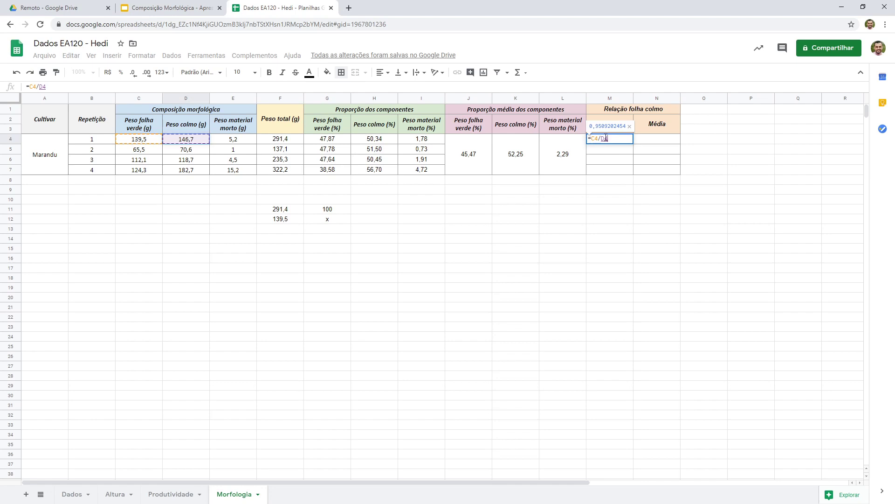
pyautogui.press('Return')
pyautogui.click(621, 142)
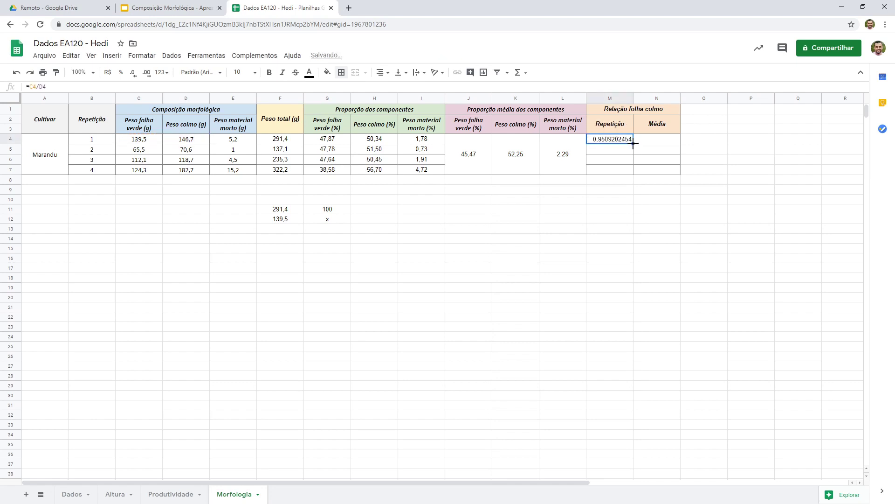
pyautogui.moveTo(631, 166); pyautogui.dragTo(630, 173)
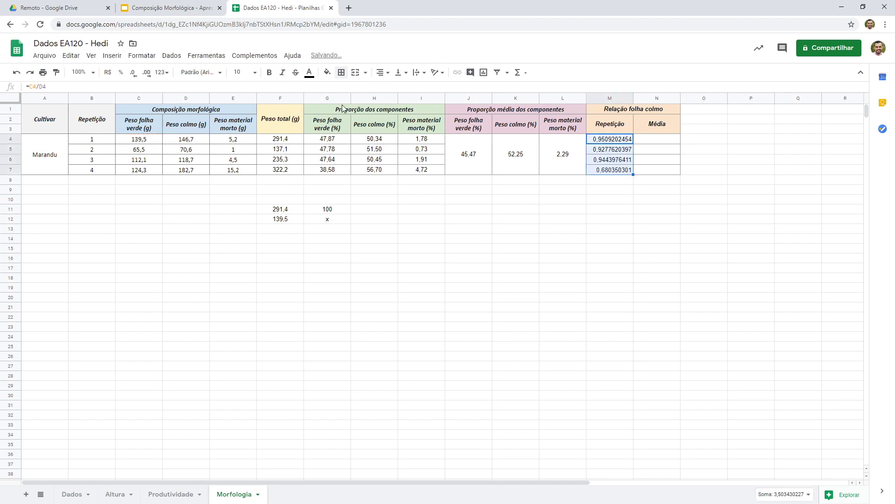
# Reduce the ratio values in M4:M7 to two decimal places.
pyautogui.click(134, 72)
pyautogui.click(134, 72)
pyautogui.click(133, 72)
pyautogui.click(134, 73)
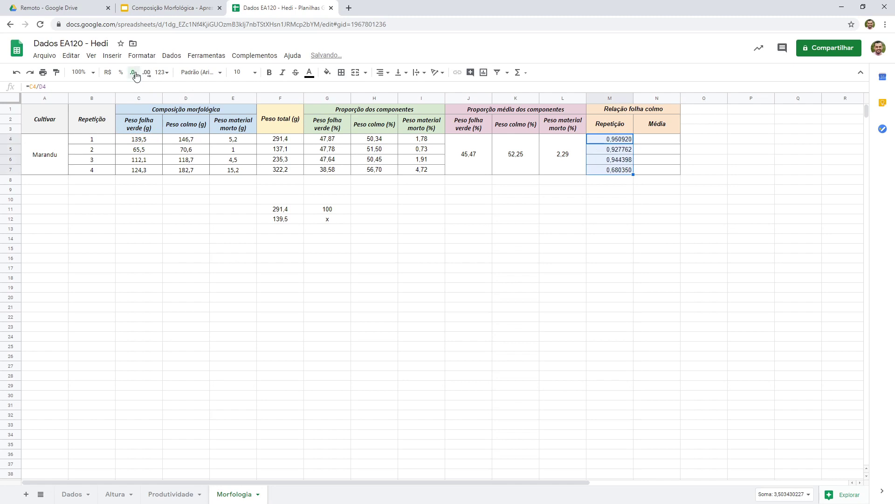
pyautogui.click(134, 73)
pyautogui.click(135, 73)
pyautogui.click(135, 73)
pyautogui.click(135, 73)
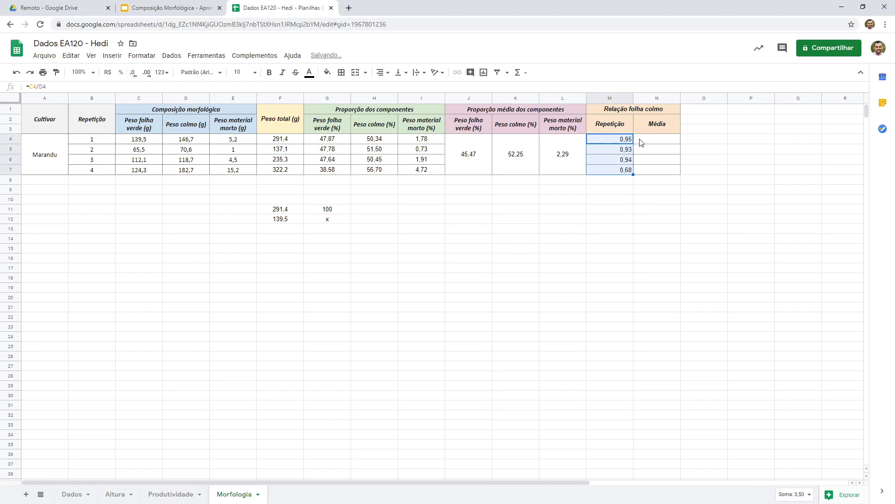
# Merge N4:N7 under Média and enter the formula =MÉDIA(M4:M7).
pyautogui.moveTo(641, 142); pyautogui.dragTo(650, 171)
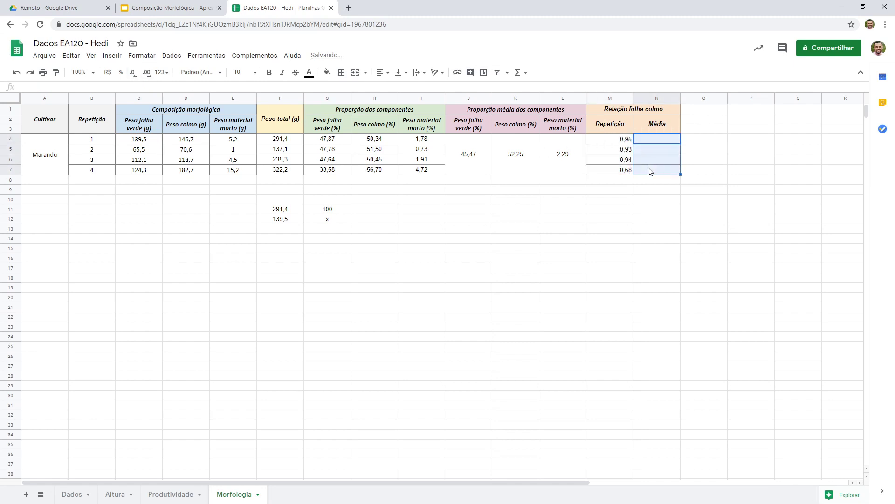
pyautogui.click(356, 73)
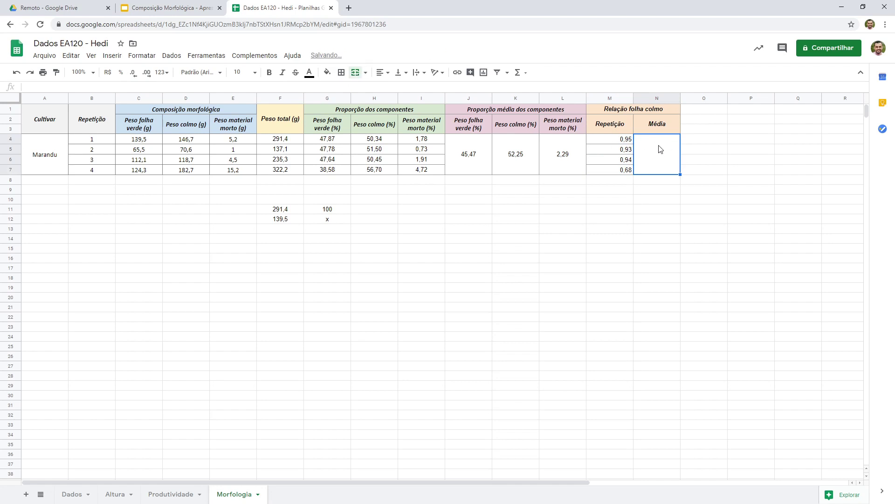
pyautogui.doubleClick(652, 152)
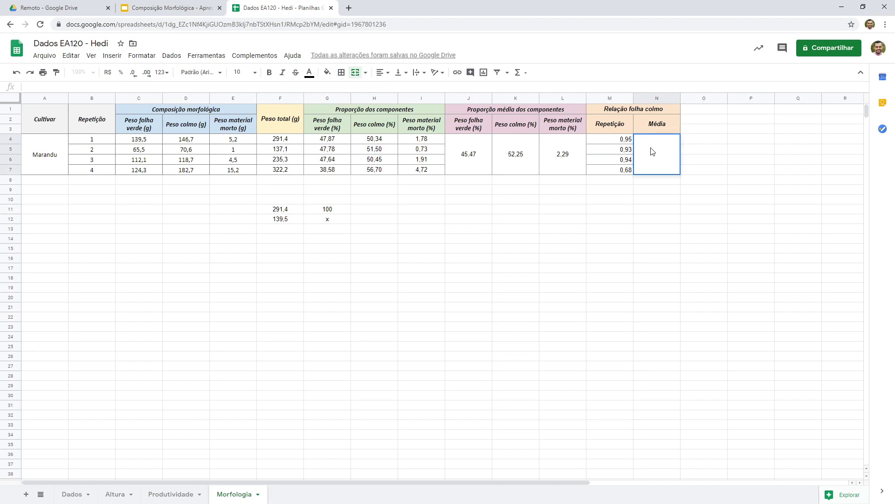
pyautogui.write('=mé')
pyautogui.click(651, 149)
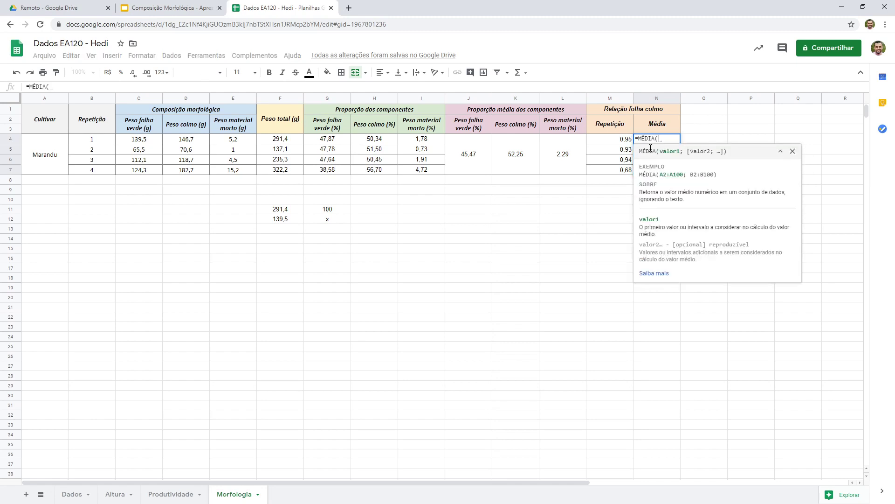
pyautogui.moveTo(623, 140); pyautogui.dragTo(623, 170)
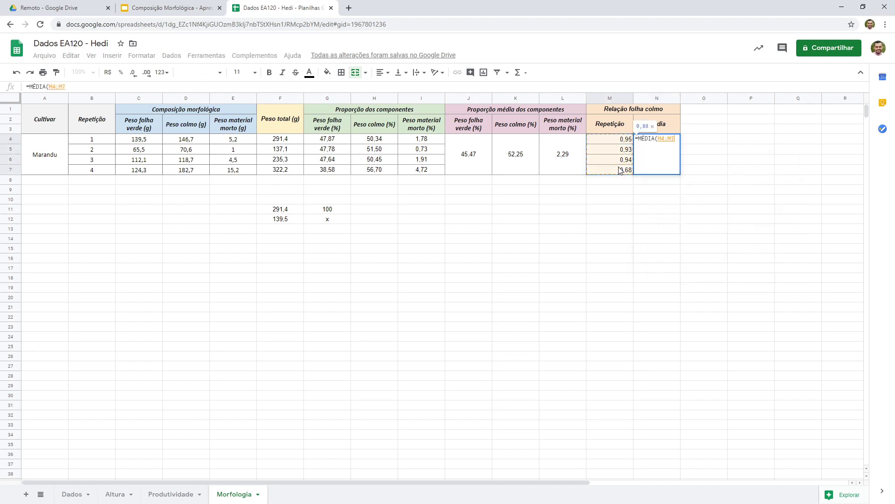
pyautogui.press('Return')
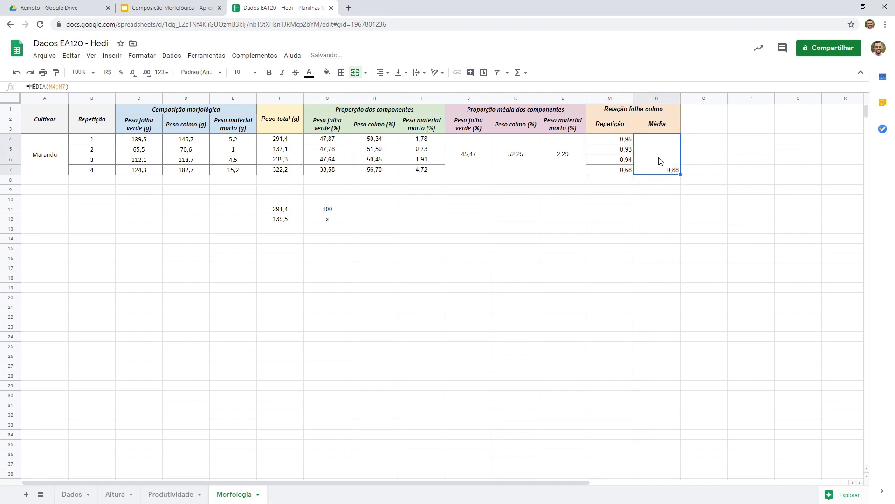
# Centre the average in N4:N7 horizontally and vertically, and centre the ratios in M4:M7 horizontally.
pyautogui.click(381, 72)
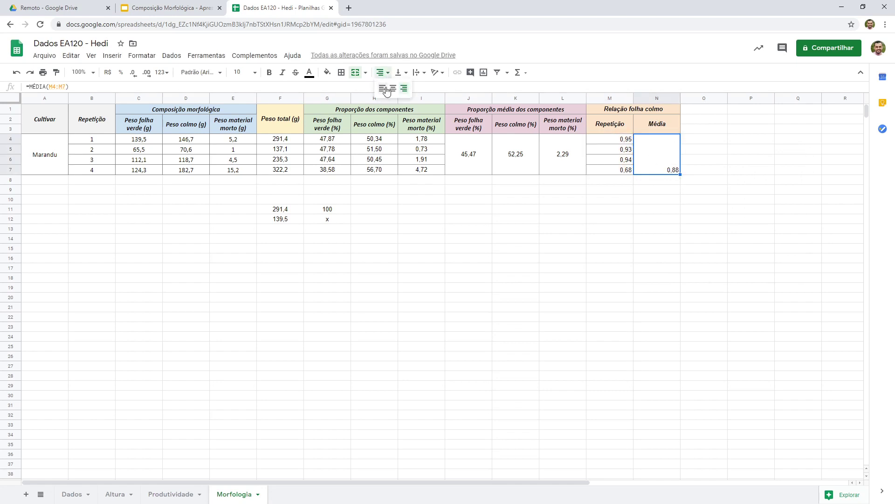
pyautogui.click(396, 82)
pyautogui.click(395, 78)
pyautogui.click(411, 91)
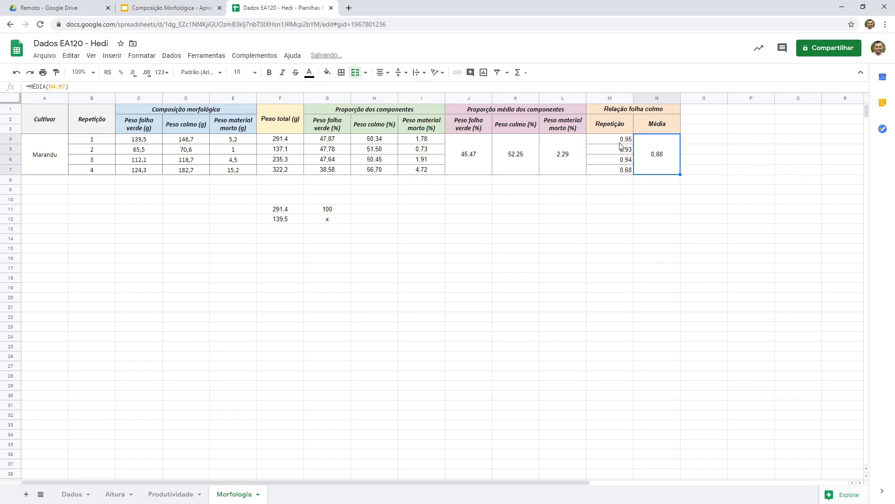
pyautogui.moveTo(620, 139); pyautogui.dragTo(621, 171)
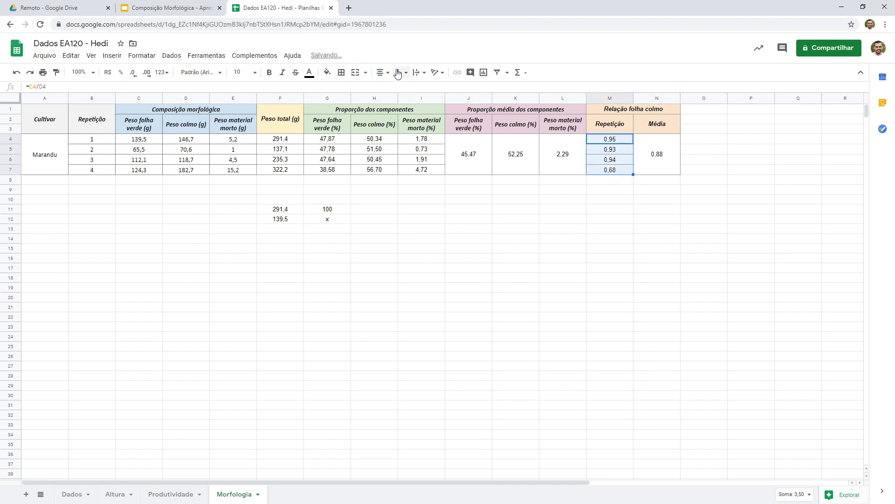
pyautogui.click(667, 170)
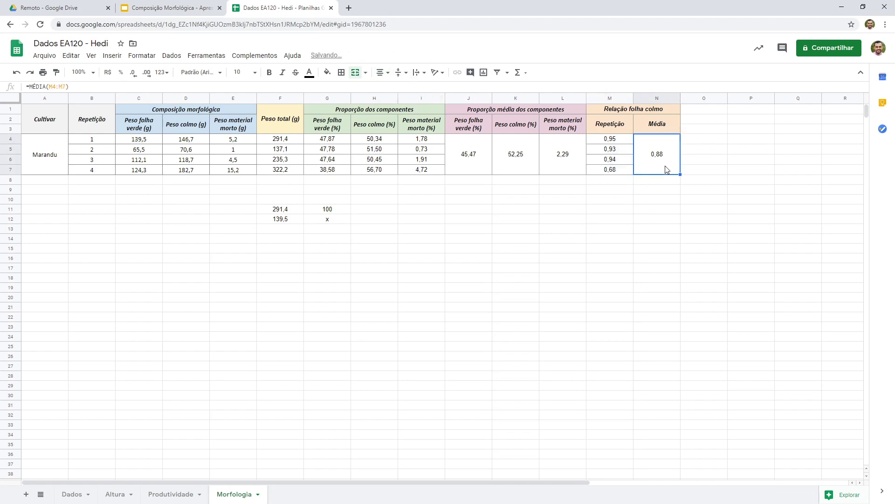